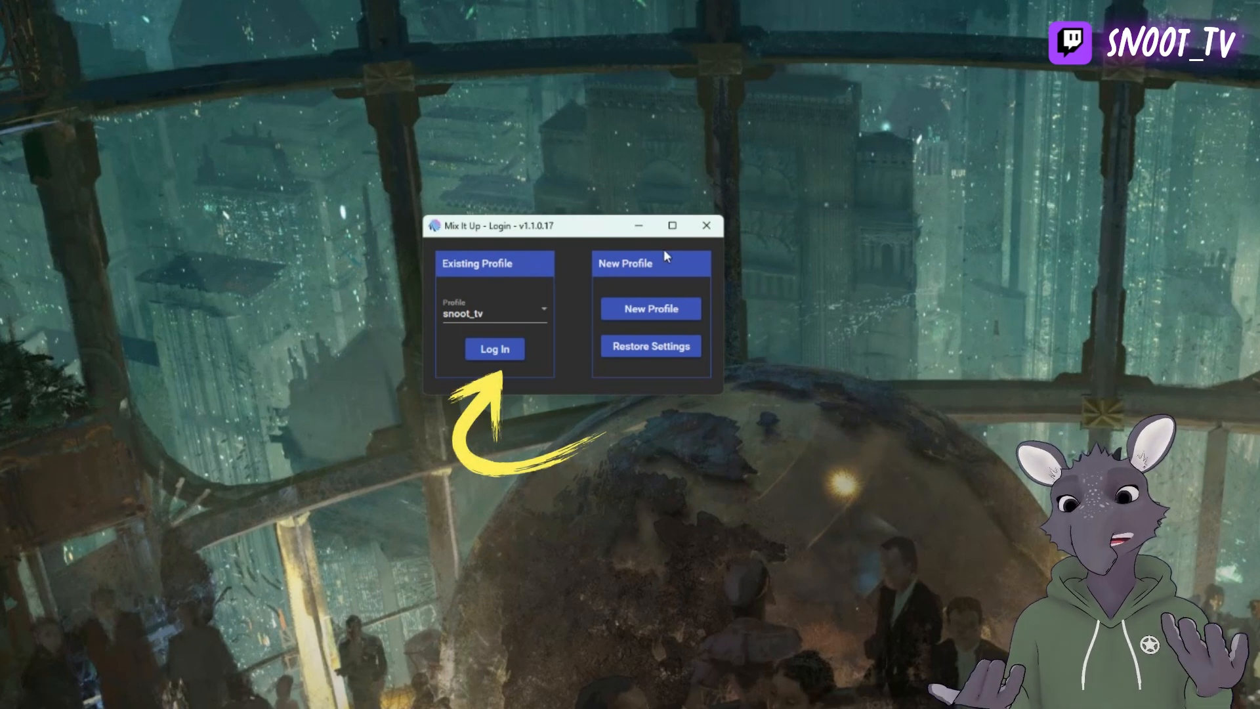
# - Log in to the profile and go to the Twitch Channel Points rewards page
pyautogui.click(486, 355)
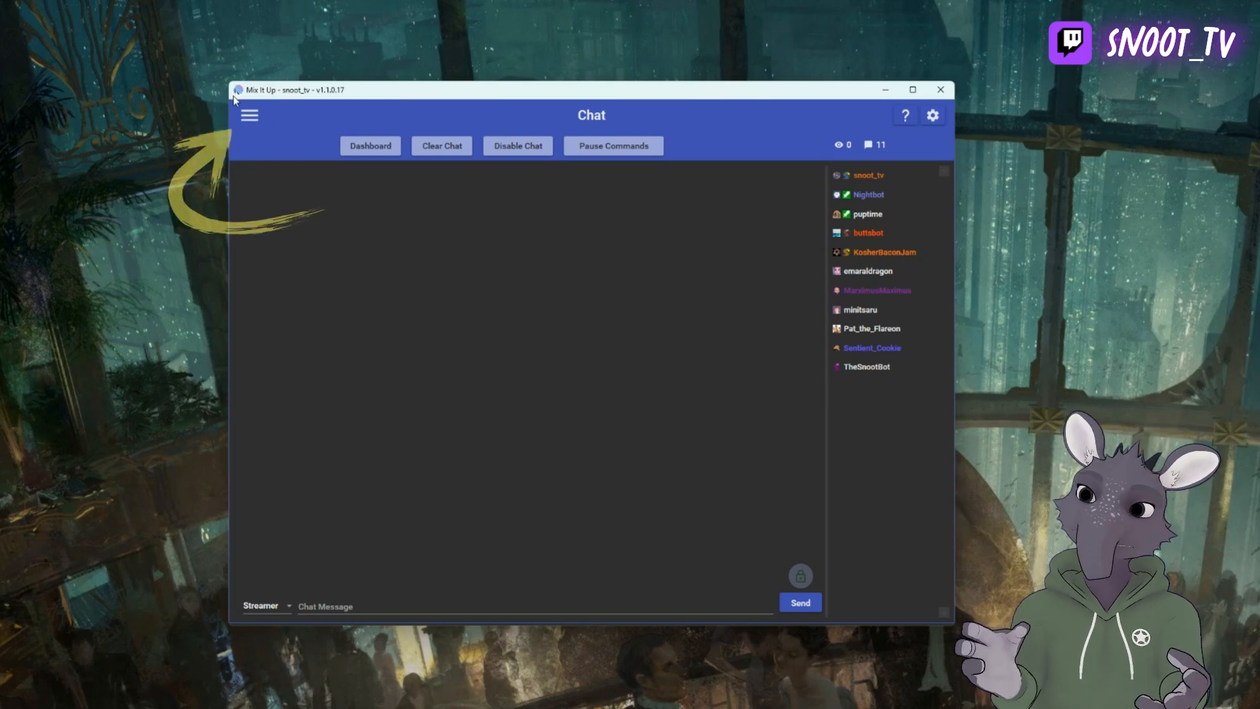
pyautogui.click(249, 116)
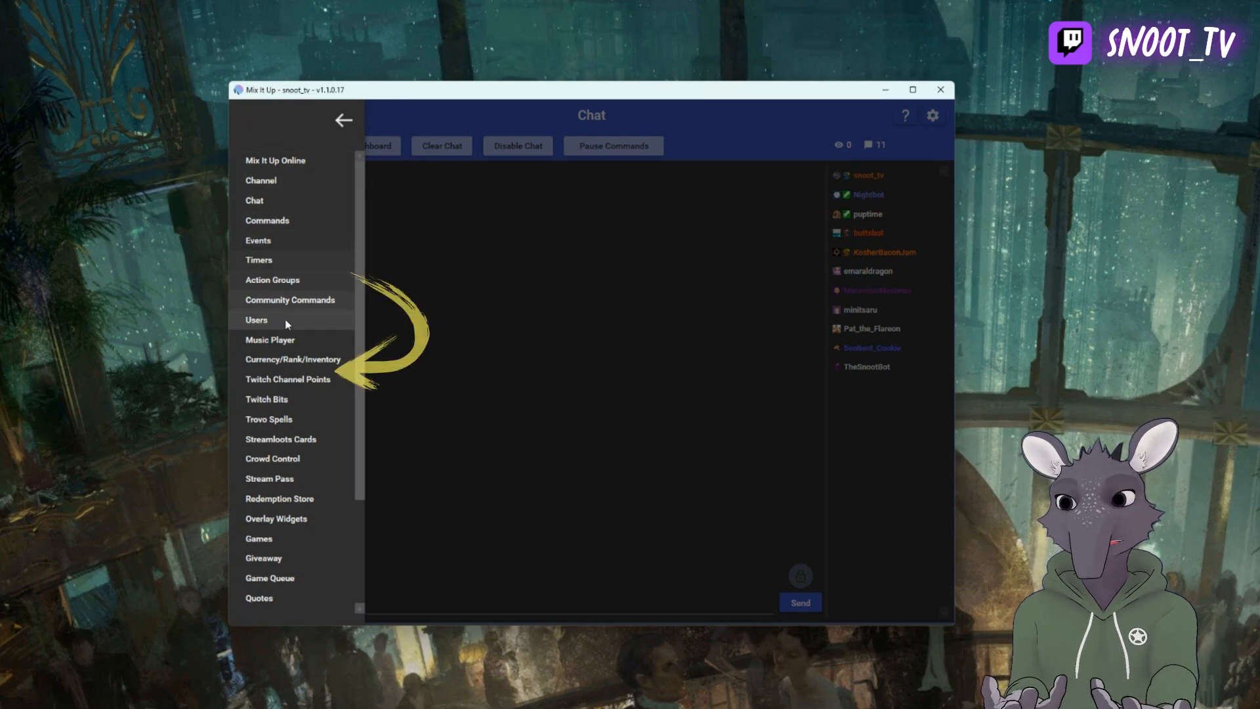
pyautogui.click(287, 379)
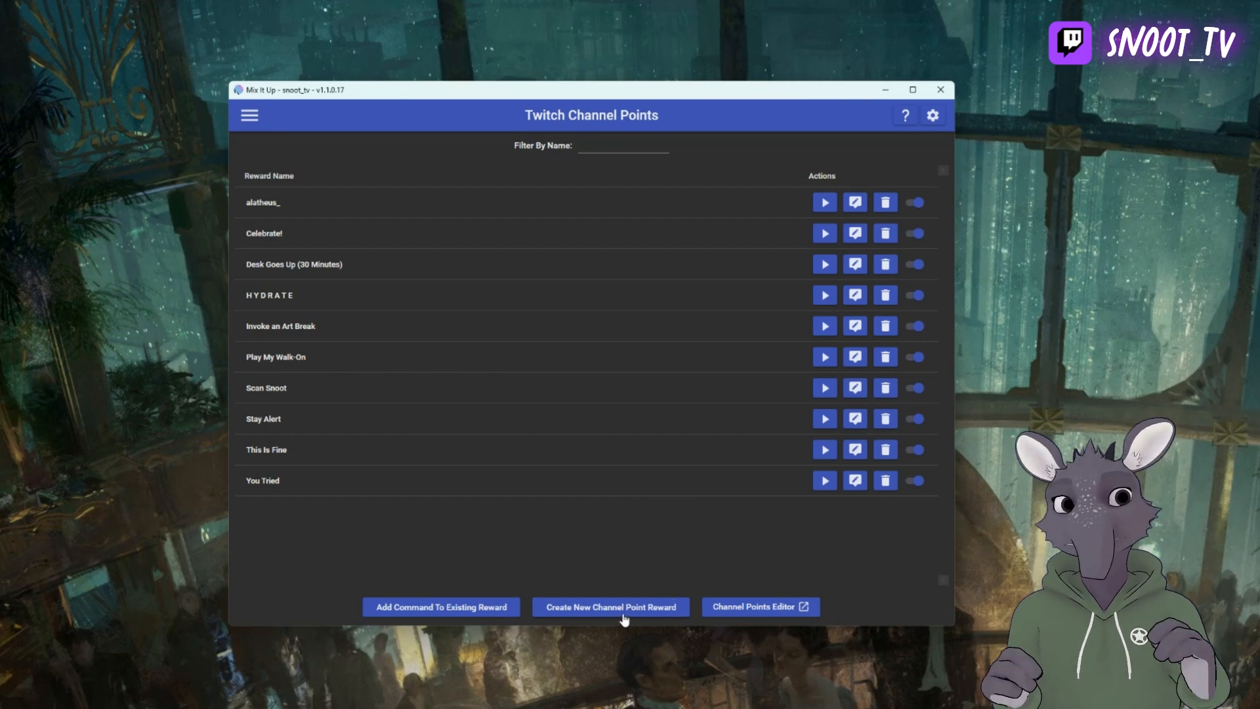
# - Create a new channel point reward named BestViewer and dismiss the confirmation
pyautogui.click(657, 609)
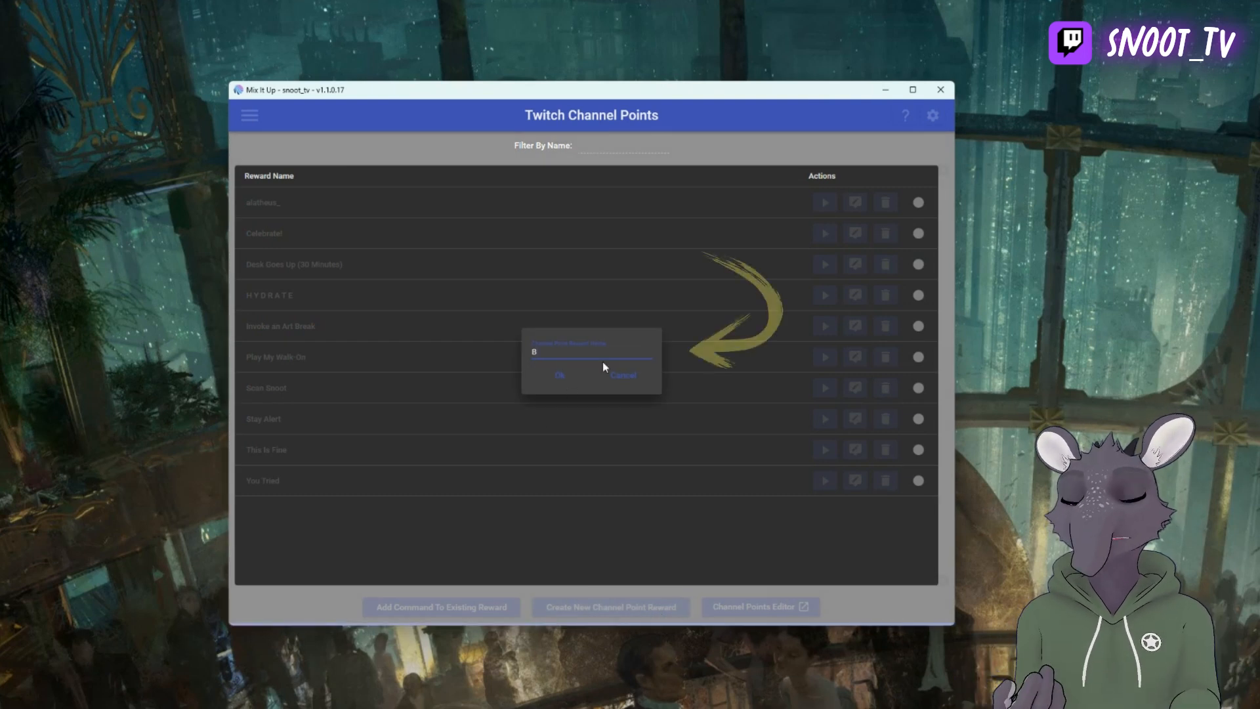
pyautogui.write('BeatView')
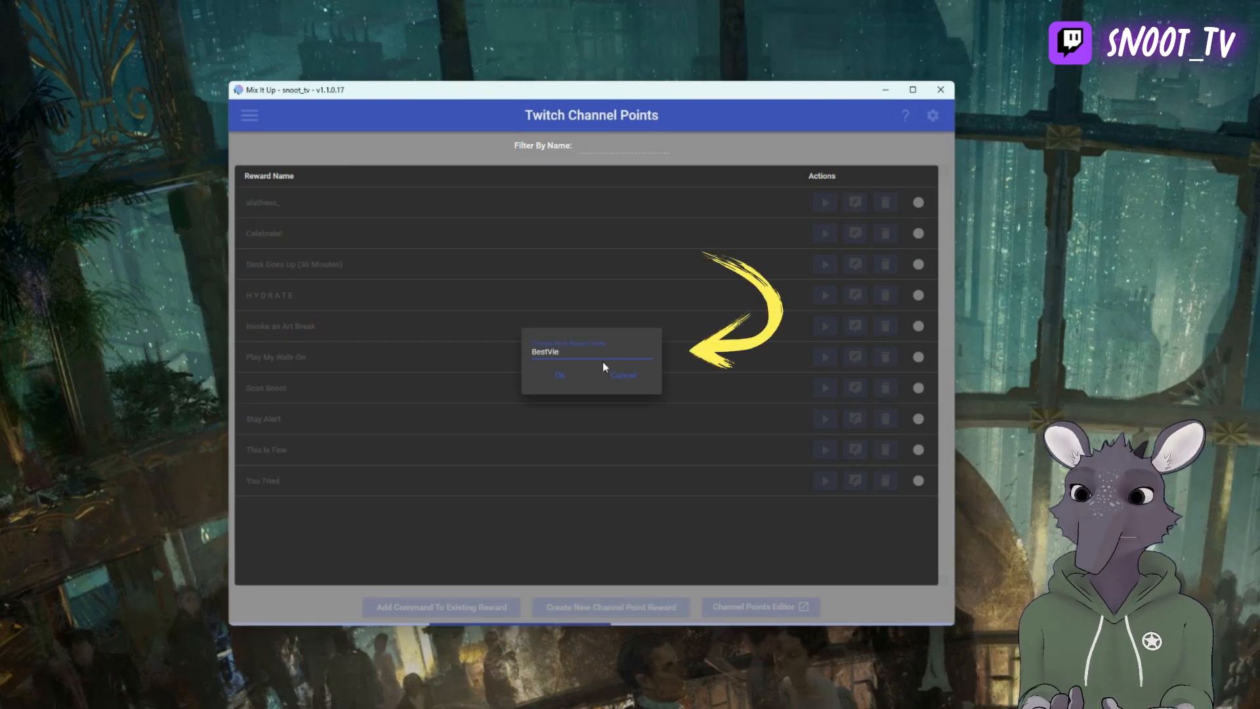
pyautogui.write('er')
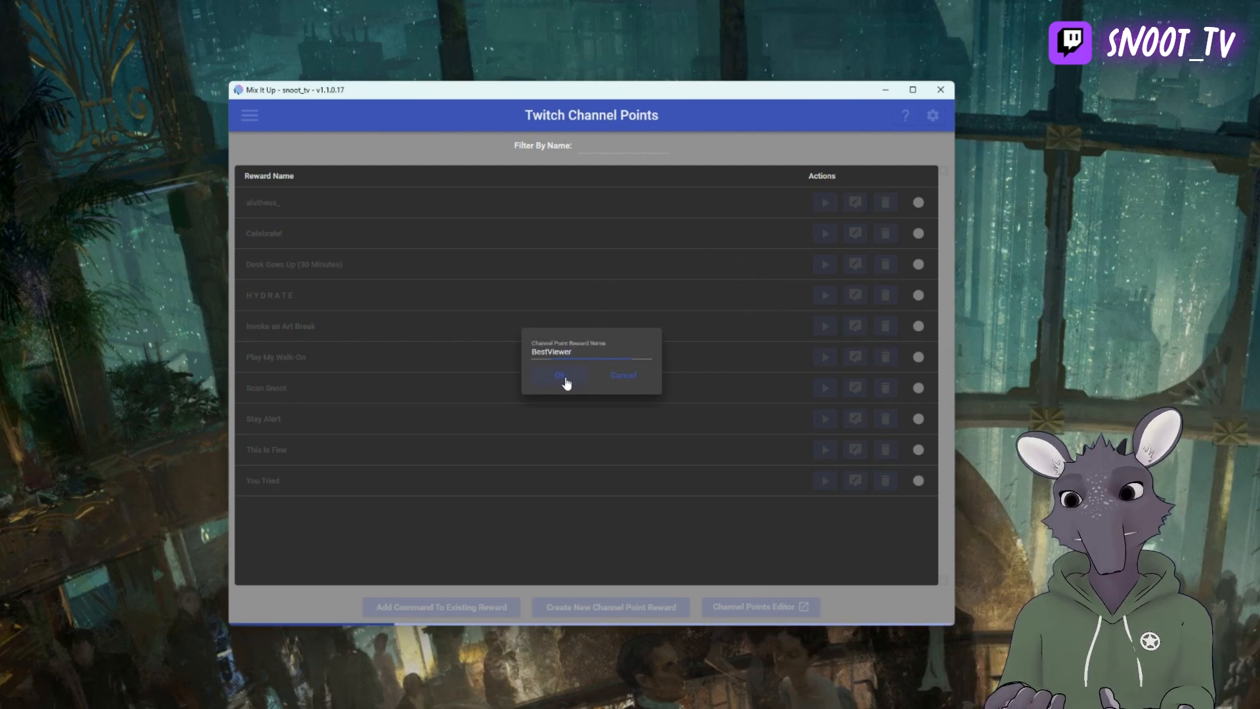
pyautogui.click(565, 381)
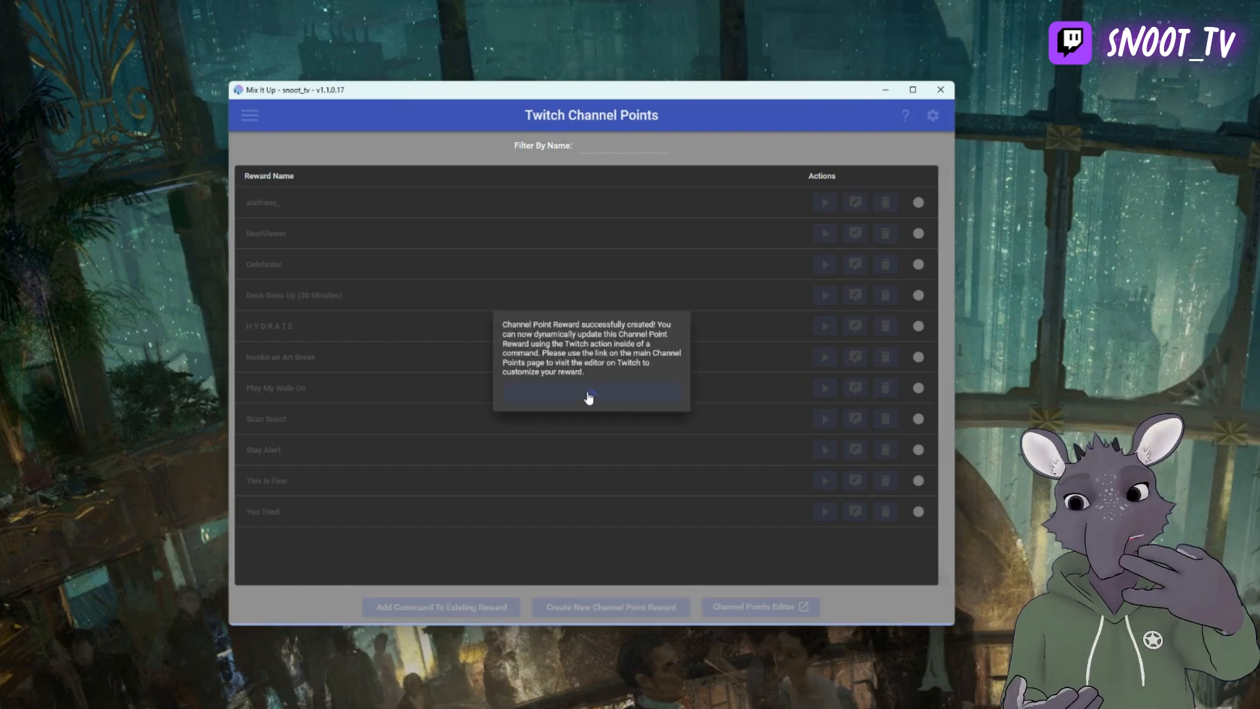
pyautogui.click(589, 398)
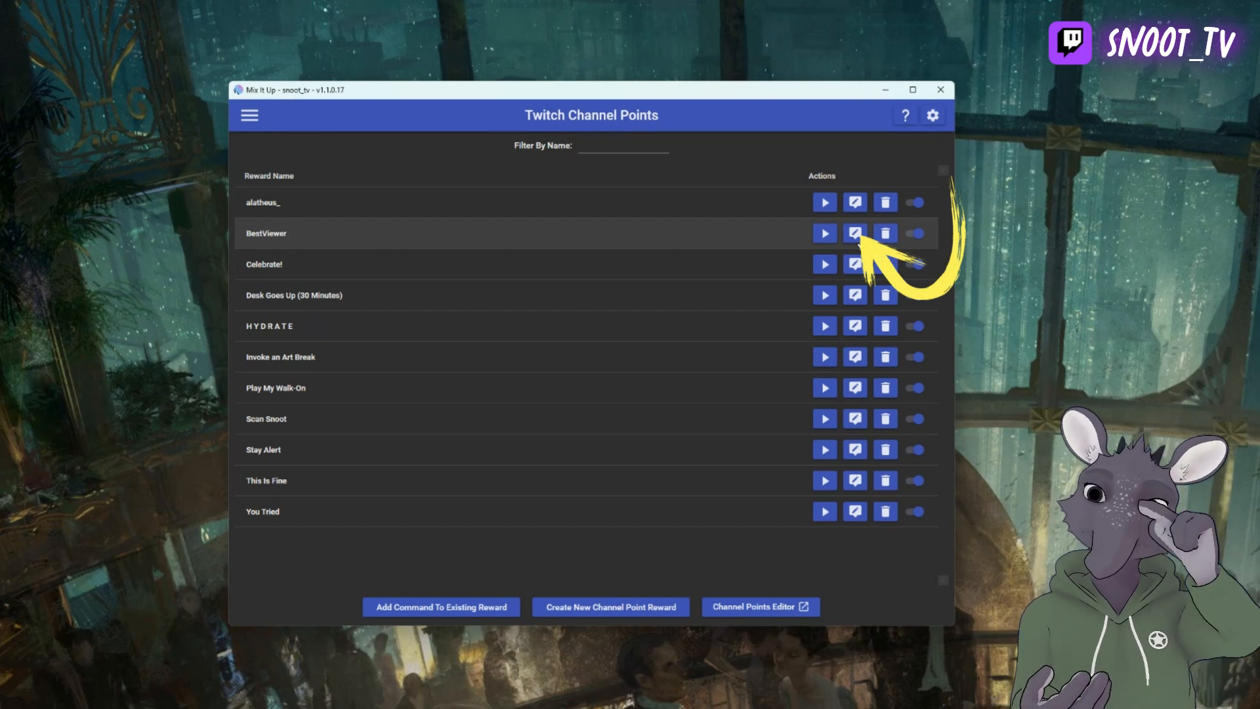
# - Edit the BestViewer reward's command in the Command Editor
pyautogui.click(856, 233)
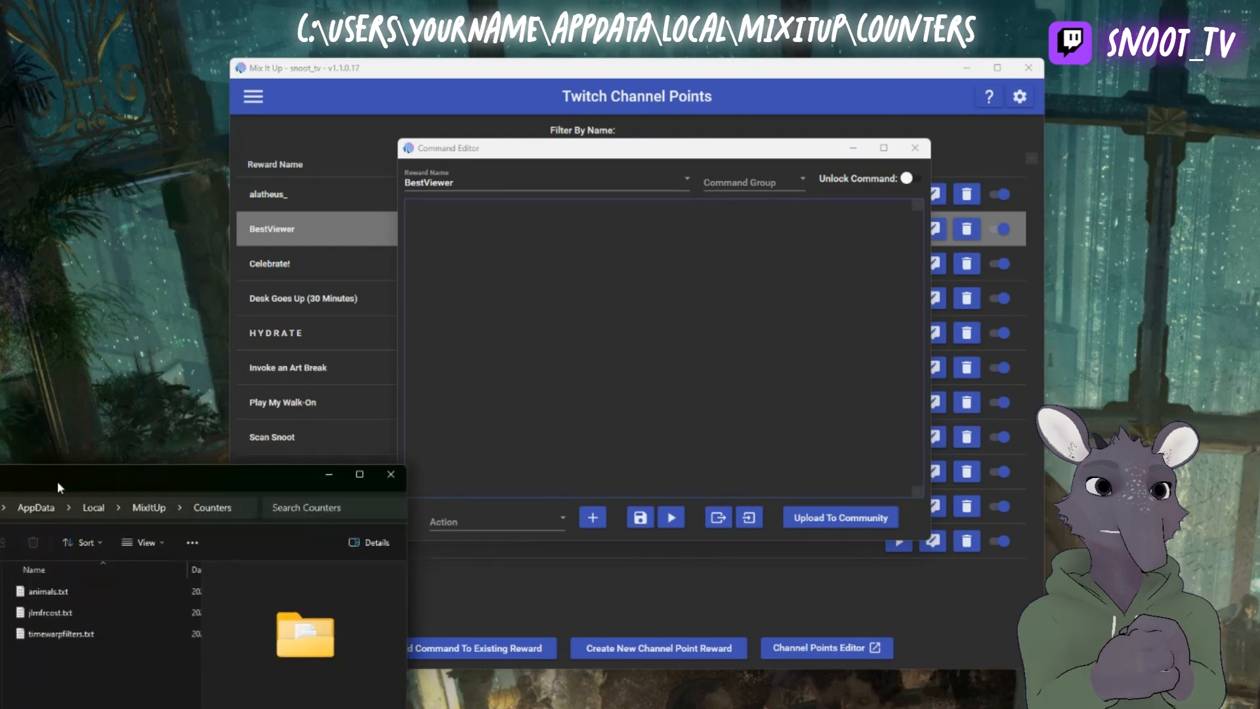
# - Create bestviewercounter.txt in the Counters folder and open it in Notepad
pyautogui.moveTo(57, 482); pyautogui.dragTo(965, 288)
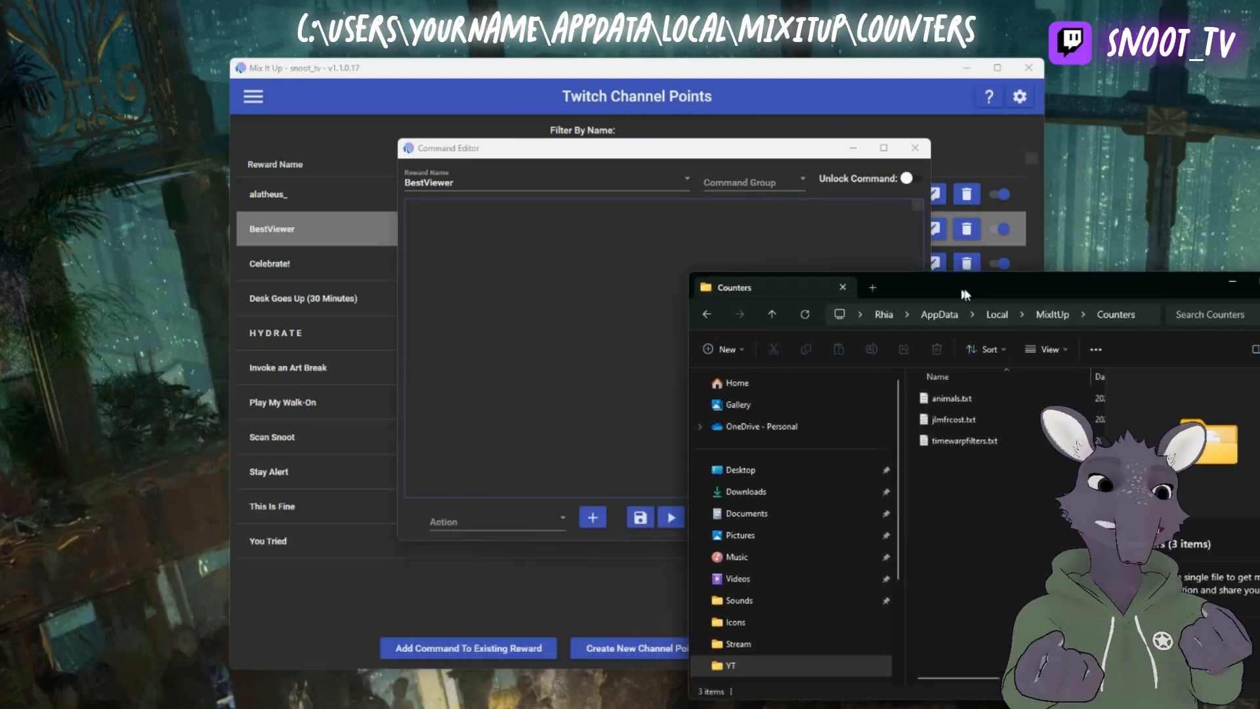
pyautogui.rightClick(931, 485)
pyautogui.click(970, 594)
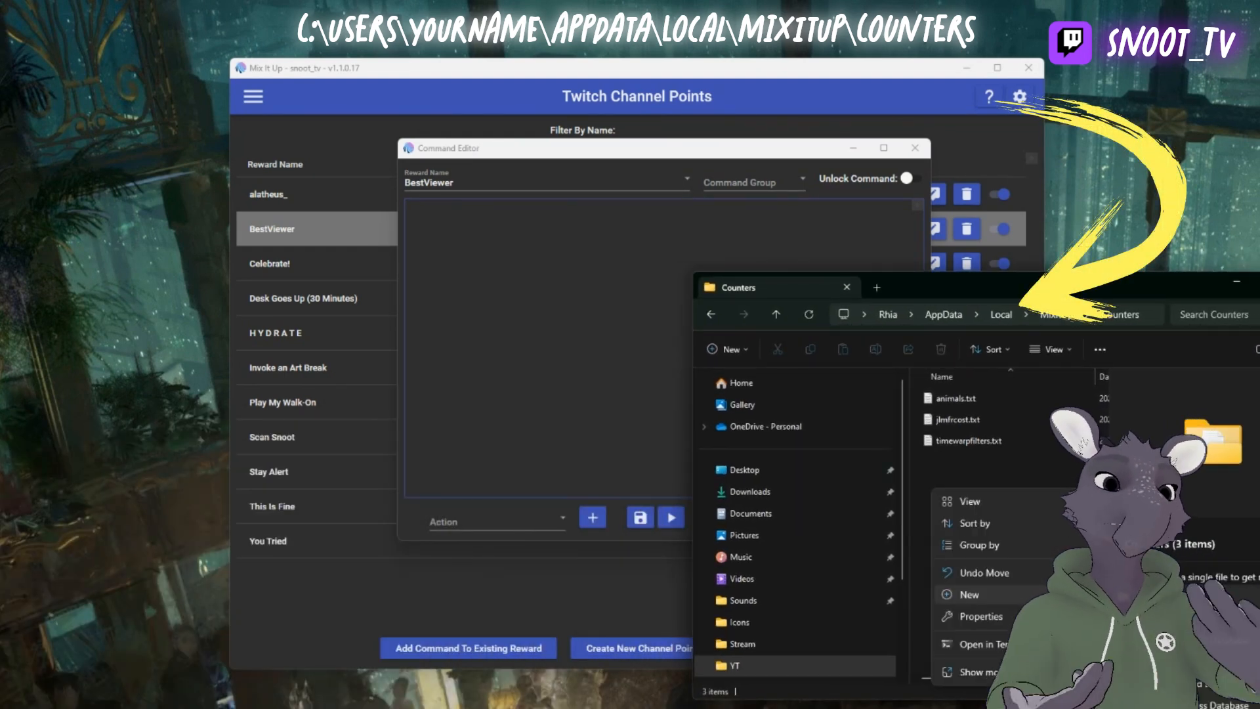
pyautogui.click(1132, 580)
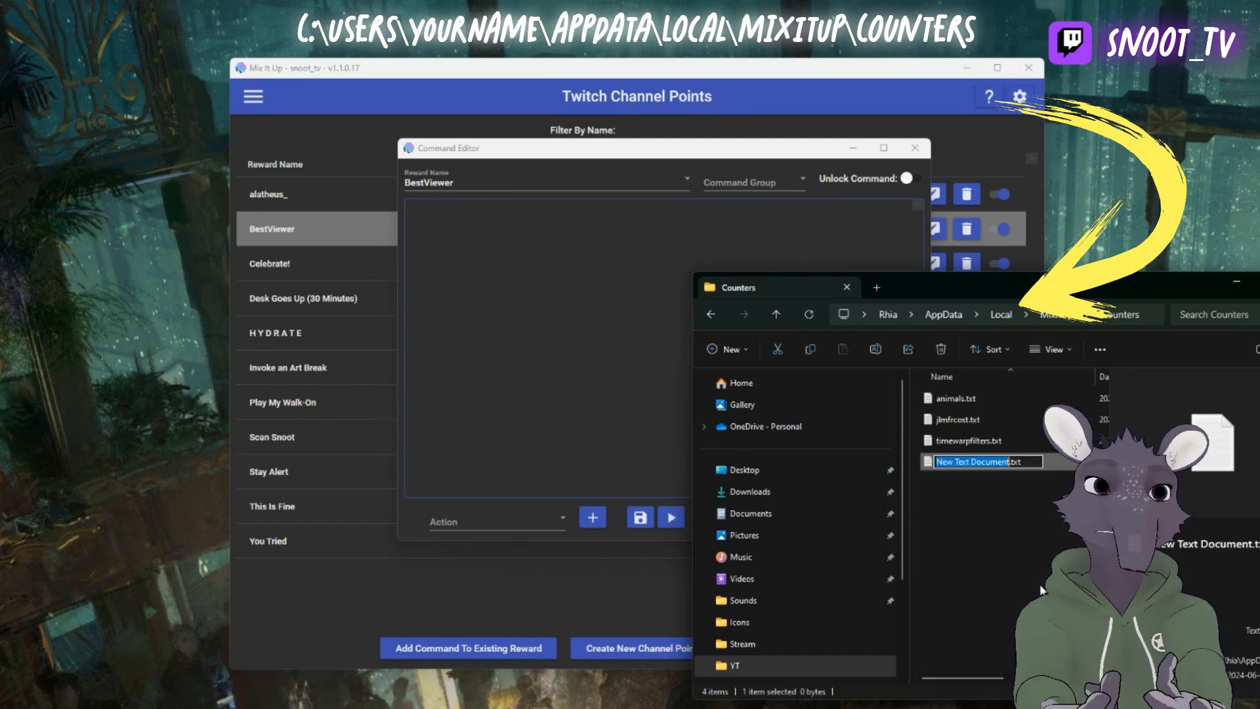
pyautogui.write('bestviewer')
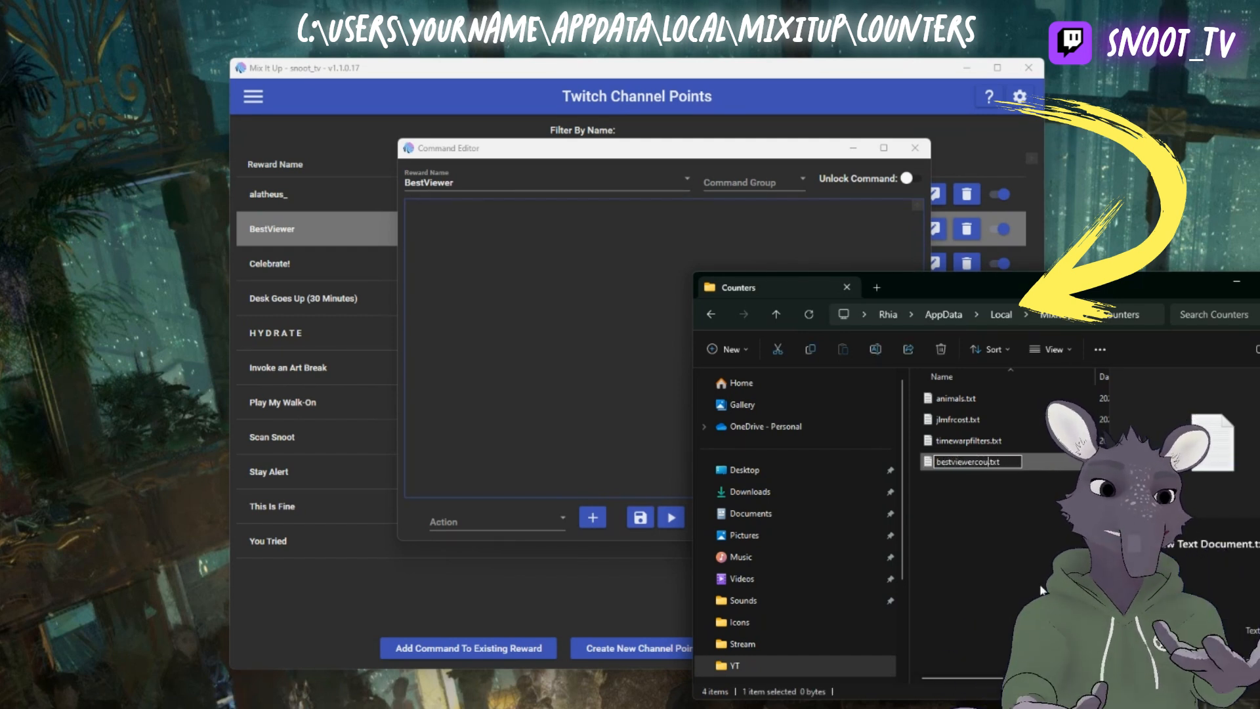
pyautogui.write('counter')
pyautogui.press('Return')
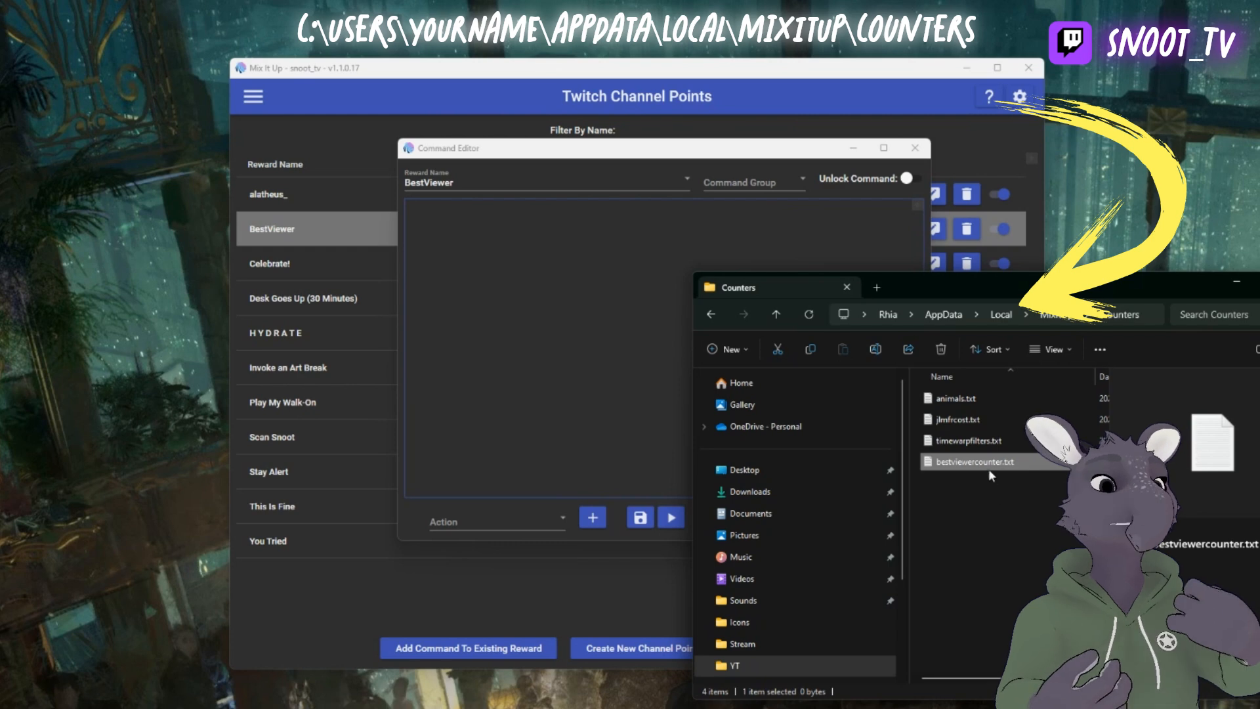
pyautogui.doubleClick(988, 463)
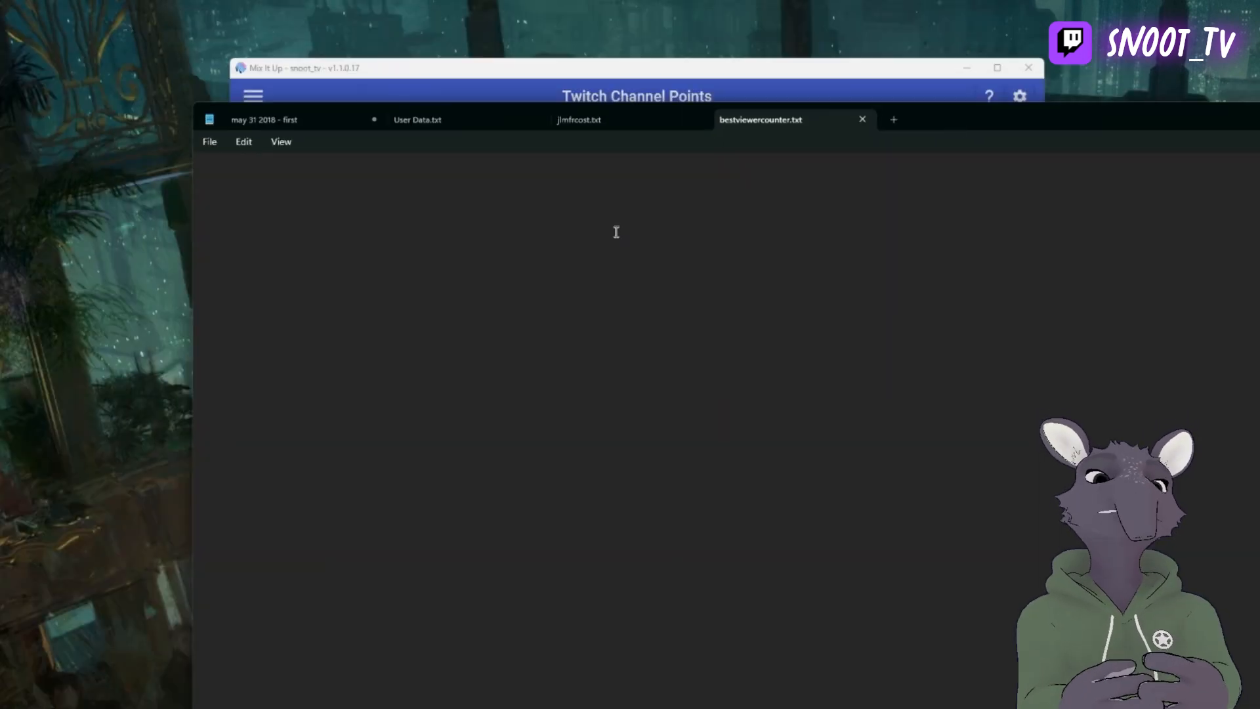
pyautogui.write('0')
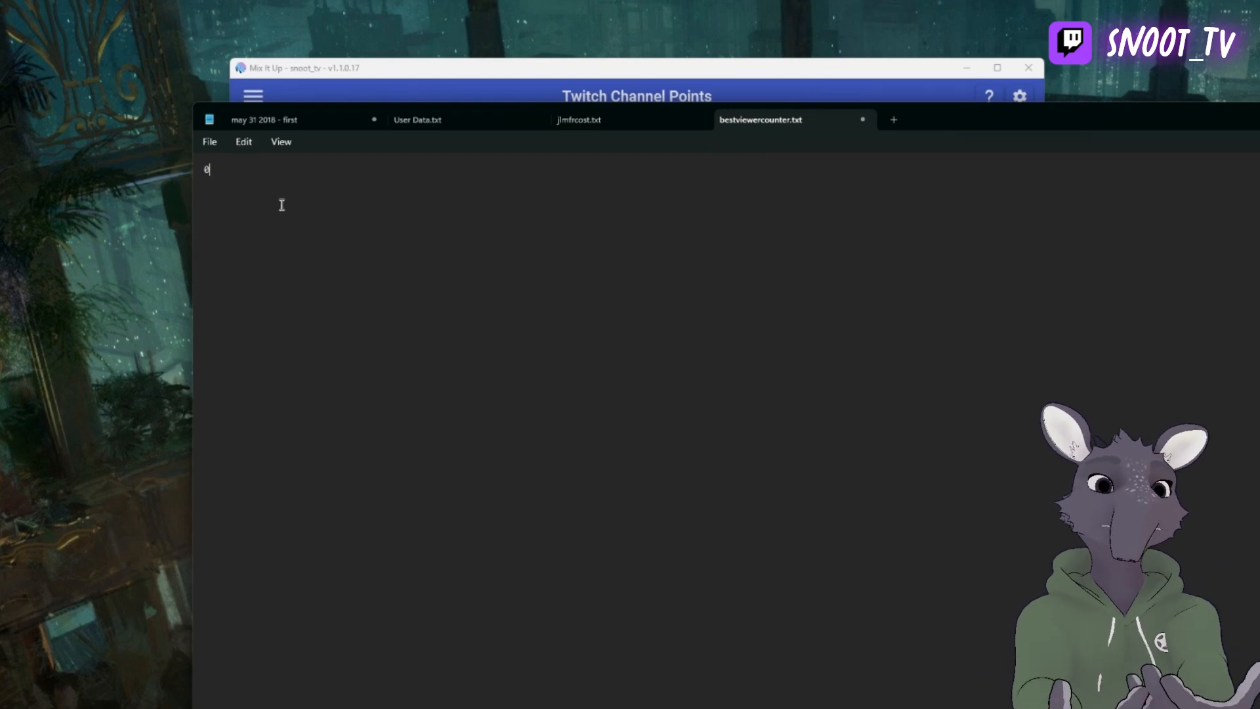
# - Save bestviewercounter.txt with the value 0 and close its window
pyautogui.click(209, 141)
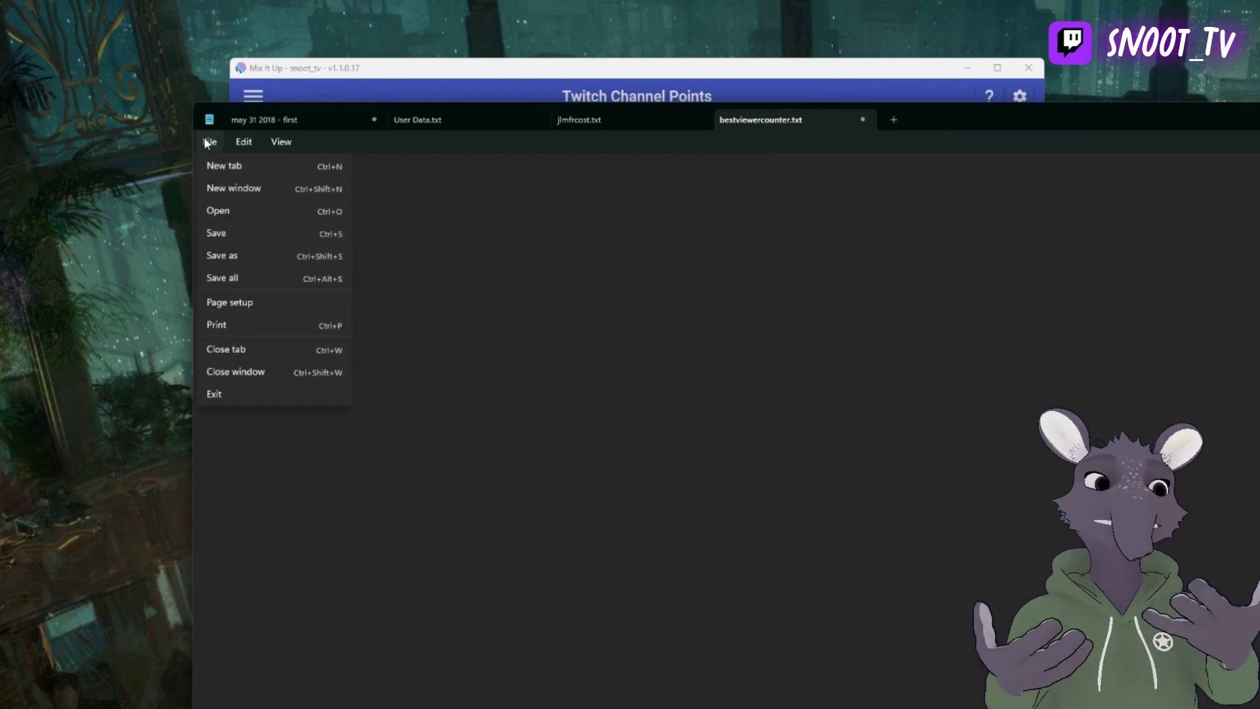
pyautogui.click(217, 233)
pyautogui.hotkey('alt', 'Tab')
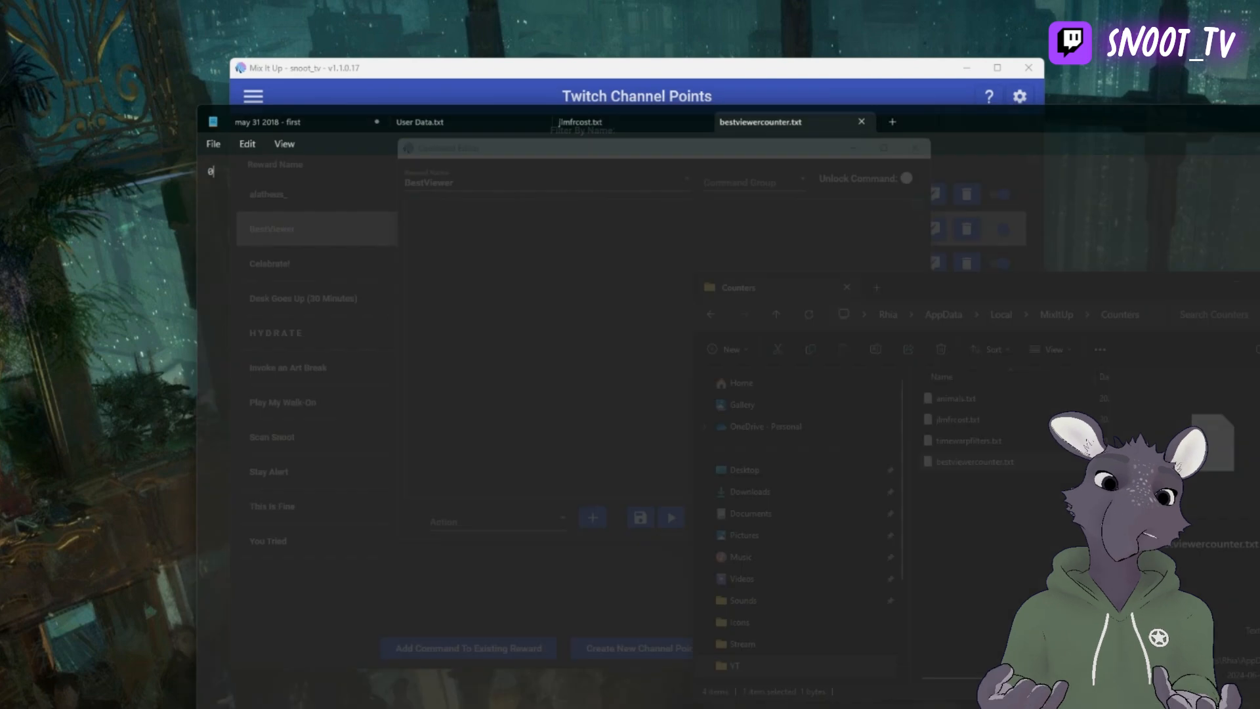
# - Add a Counter (Create & Update) action to the BestViewer command
pyautogui.moveTo(1230, 285); pyautogui.dragTo(1212, 308)
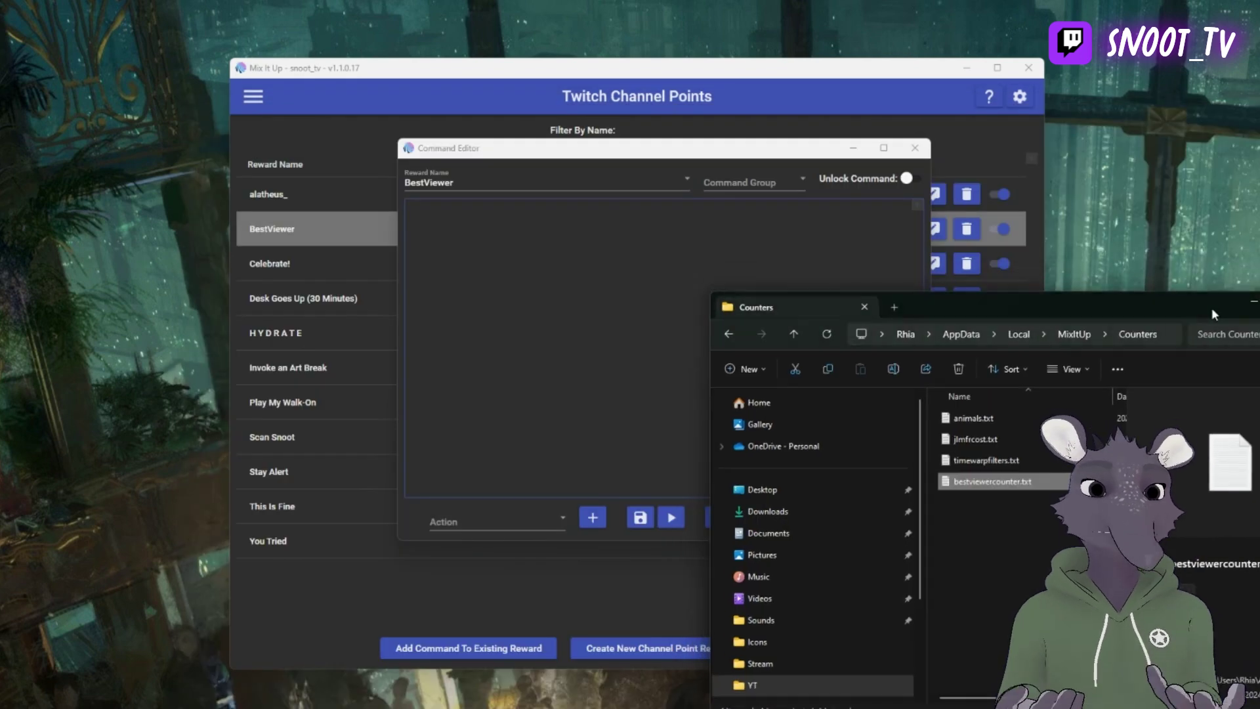
pyautogui.click(1253, 306)
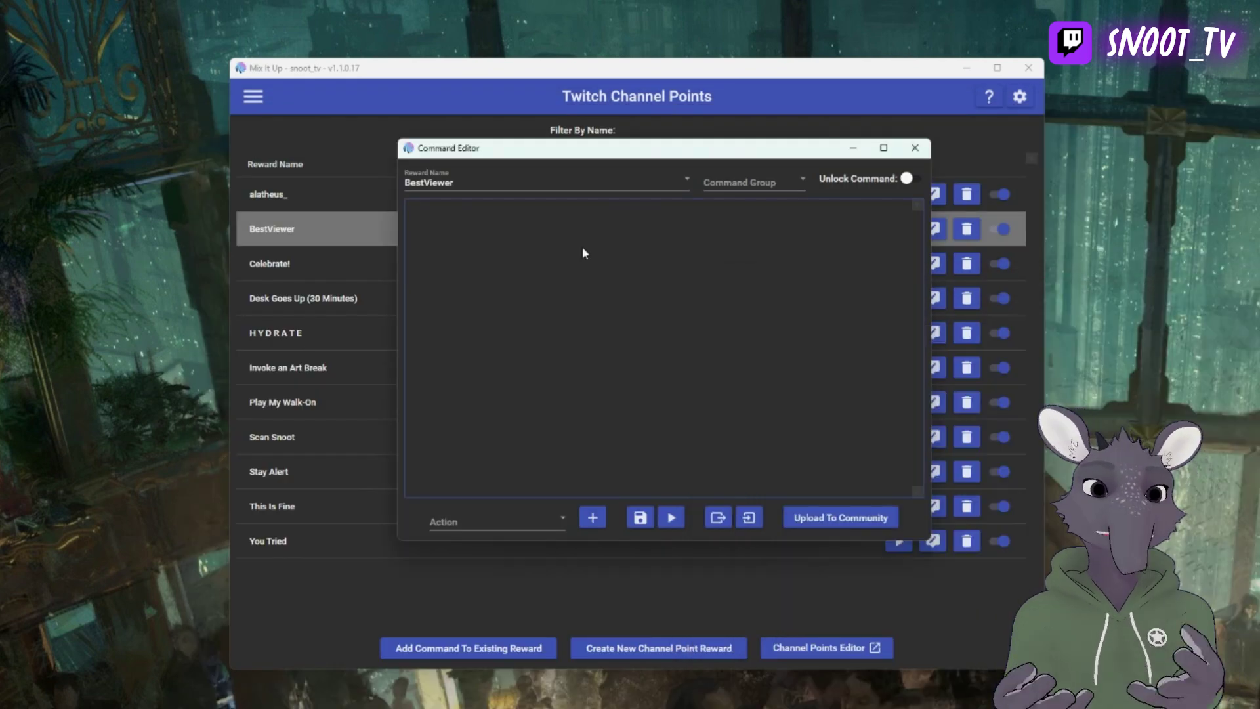
pyautogui.click(502, 522)
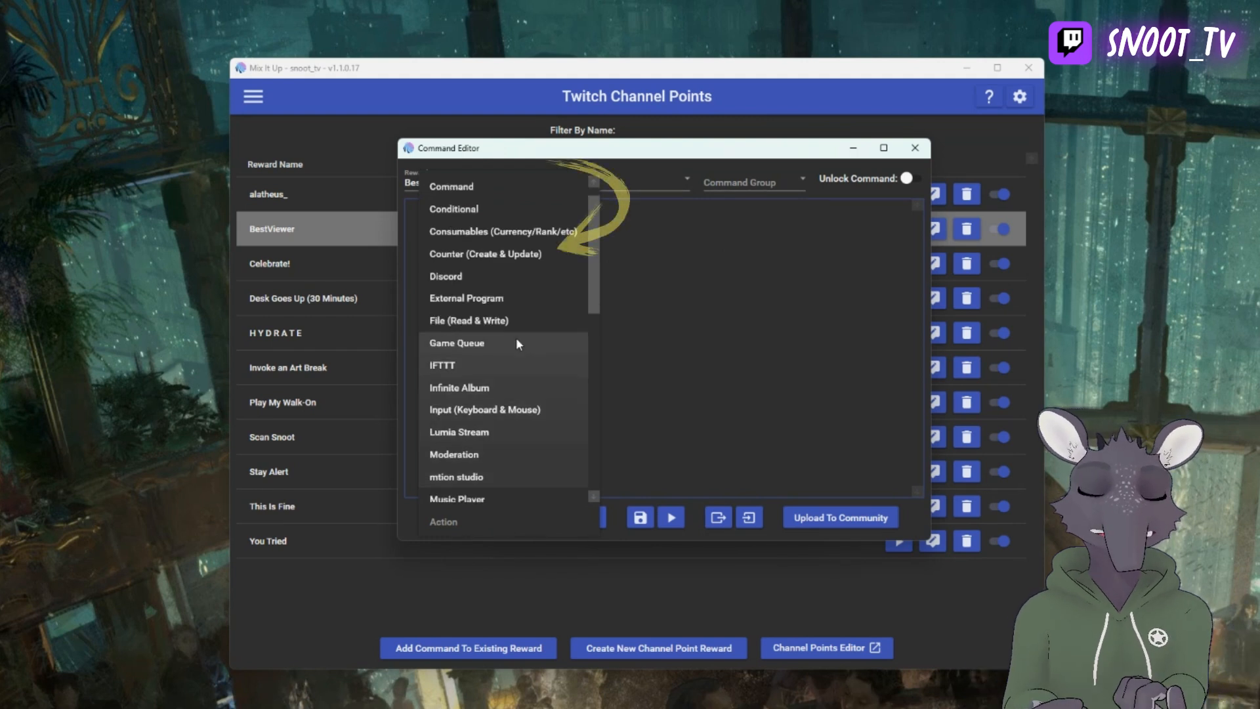
pyautogui.click(485, 276)
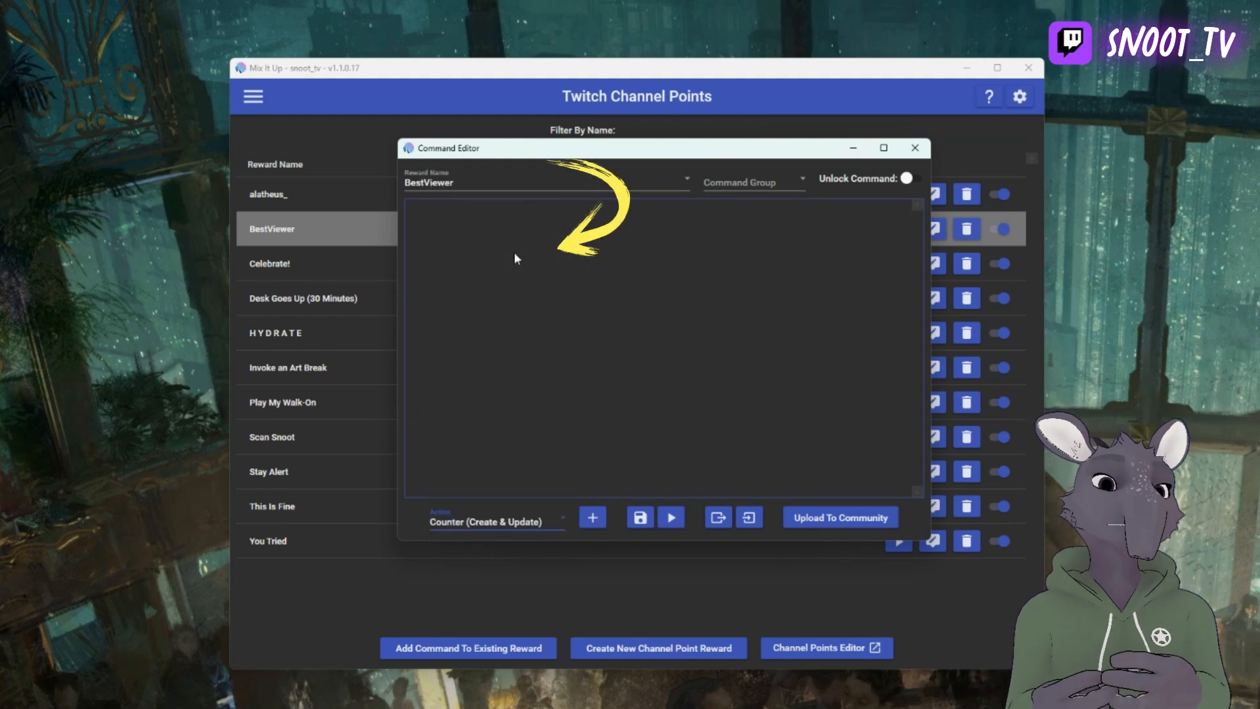
pyautogui.click(594, 519)
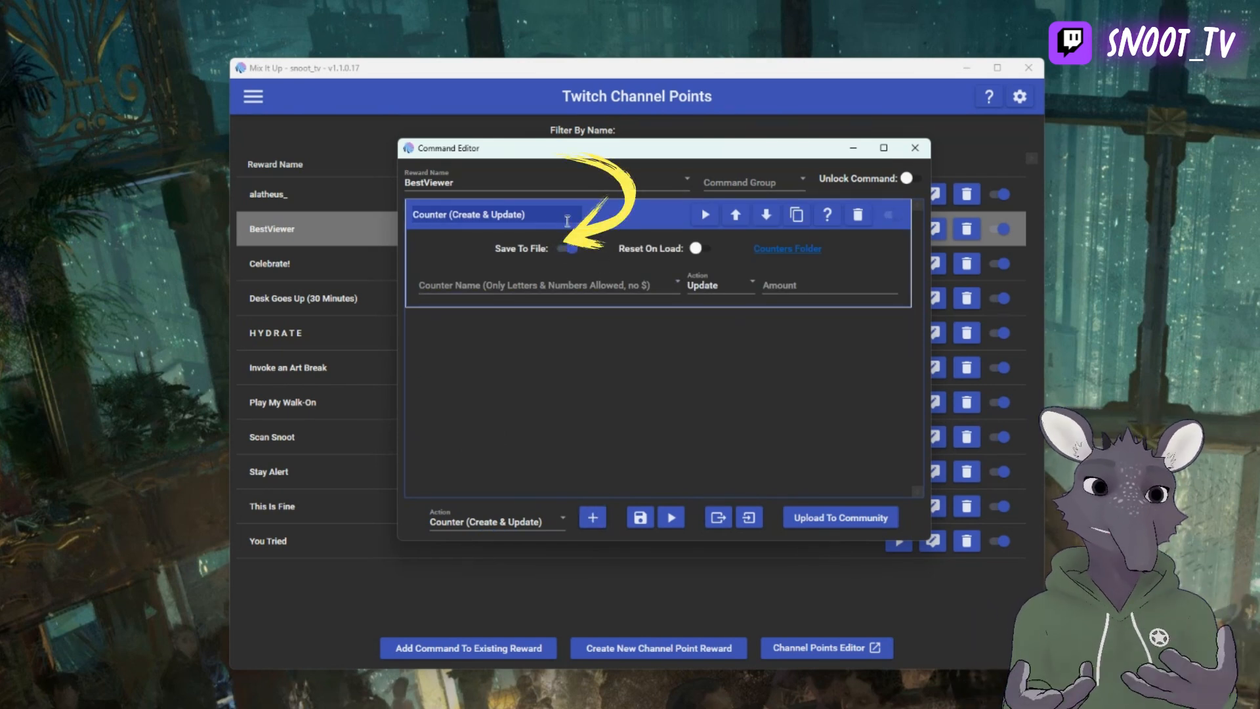
# - Set the counter to BestViewerCounter, updating by an amount of 25
pyautogui.click(511, 285)
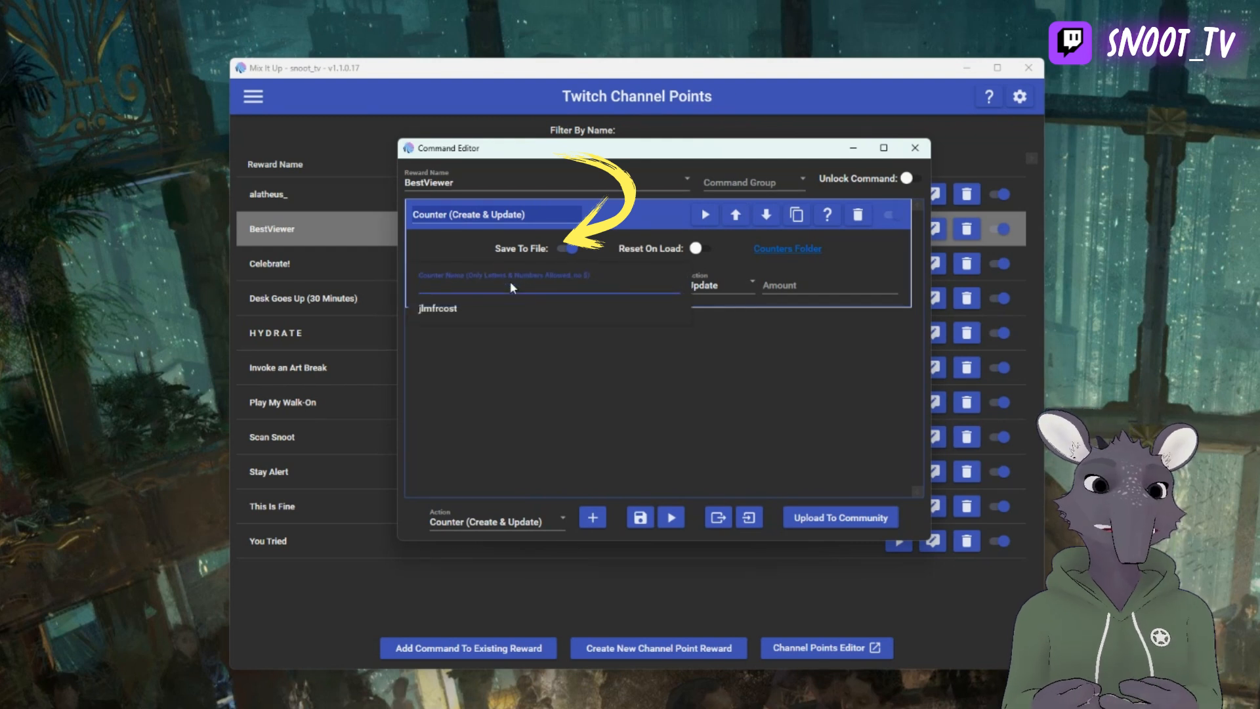
pyautogui.write('Best')
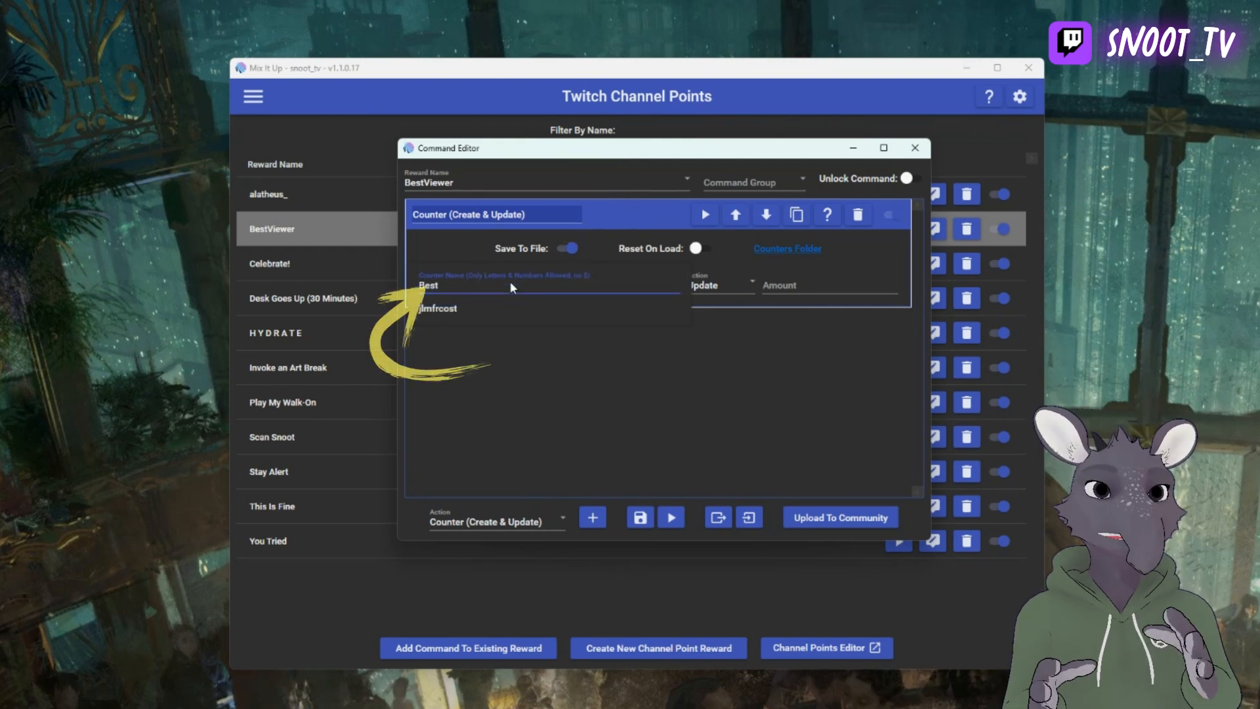
pyautogui.write('ViewerCounter')
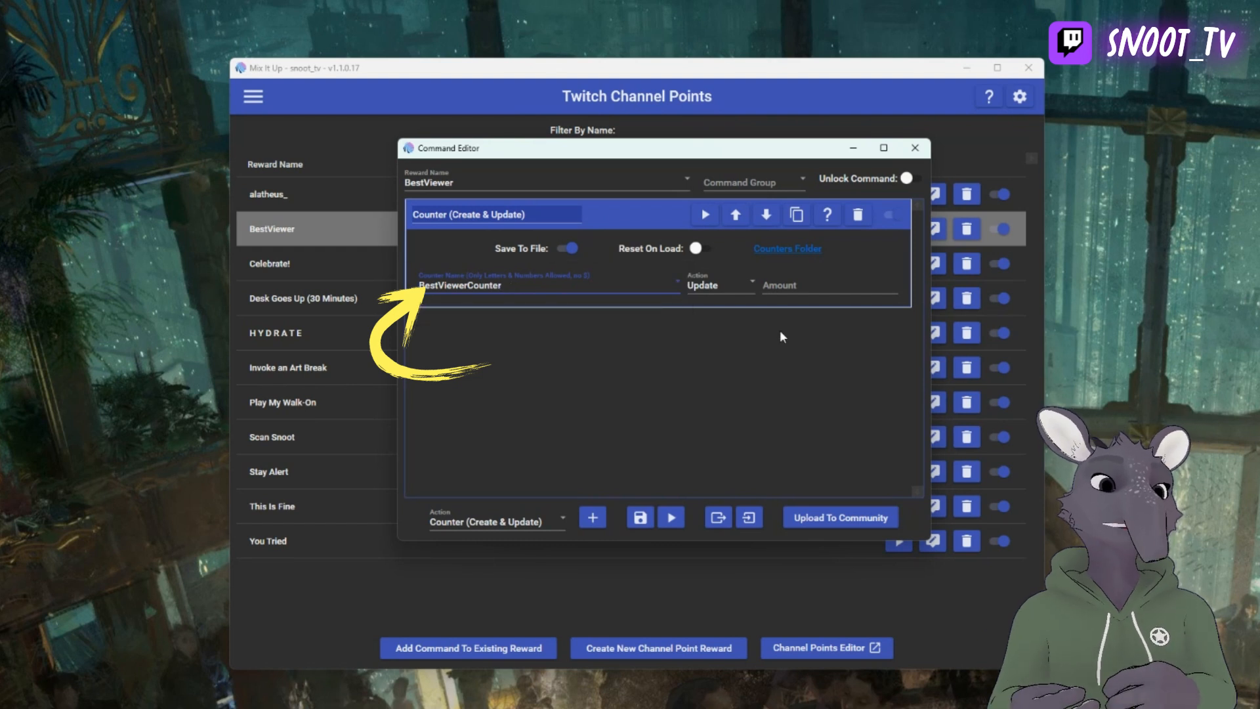
pyautogui.click(802, 284)
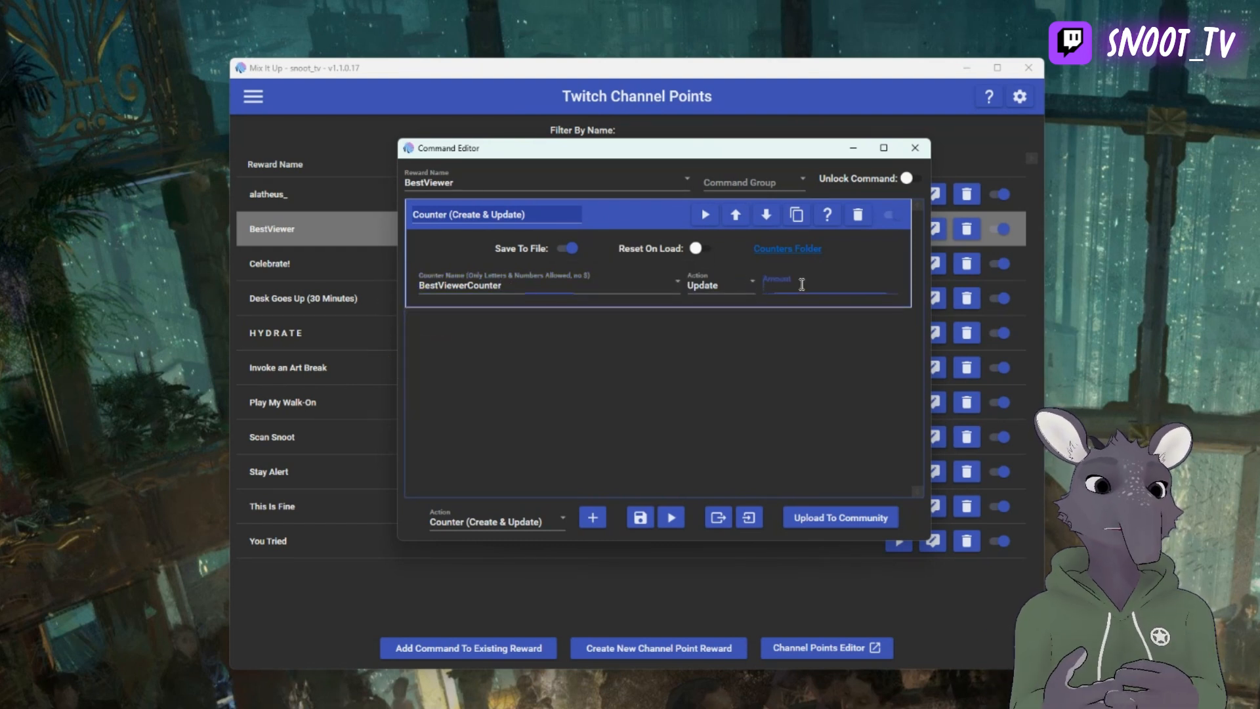
pyautogui.write('25')
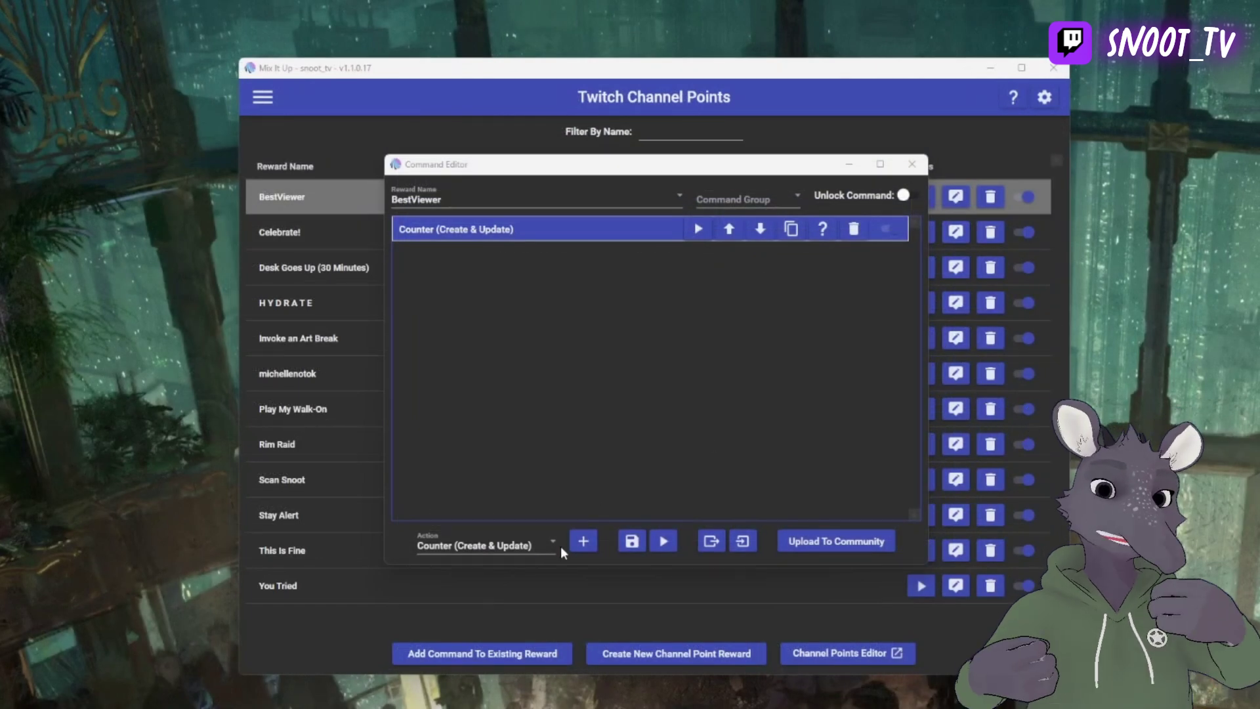
# - Add a Twitch action of type Update Channel Point Reward targeting the BestViewer reward
pyautogui.click(552, 548)
pyautogui.scroll(-2, 591, 296)
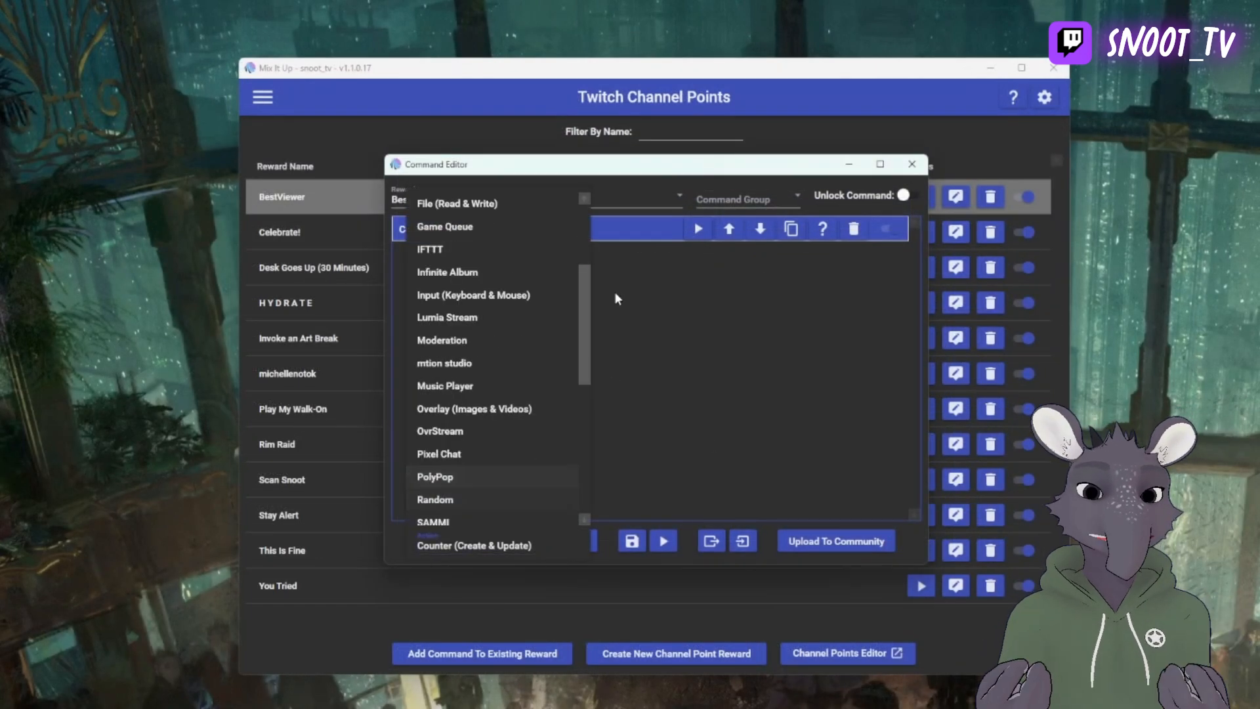
pyautogui.moveTo(584, 286); pyautogui.dragTo(585, 444)
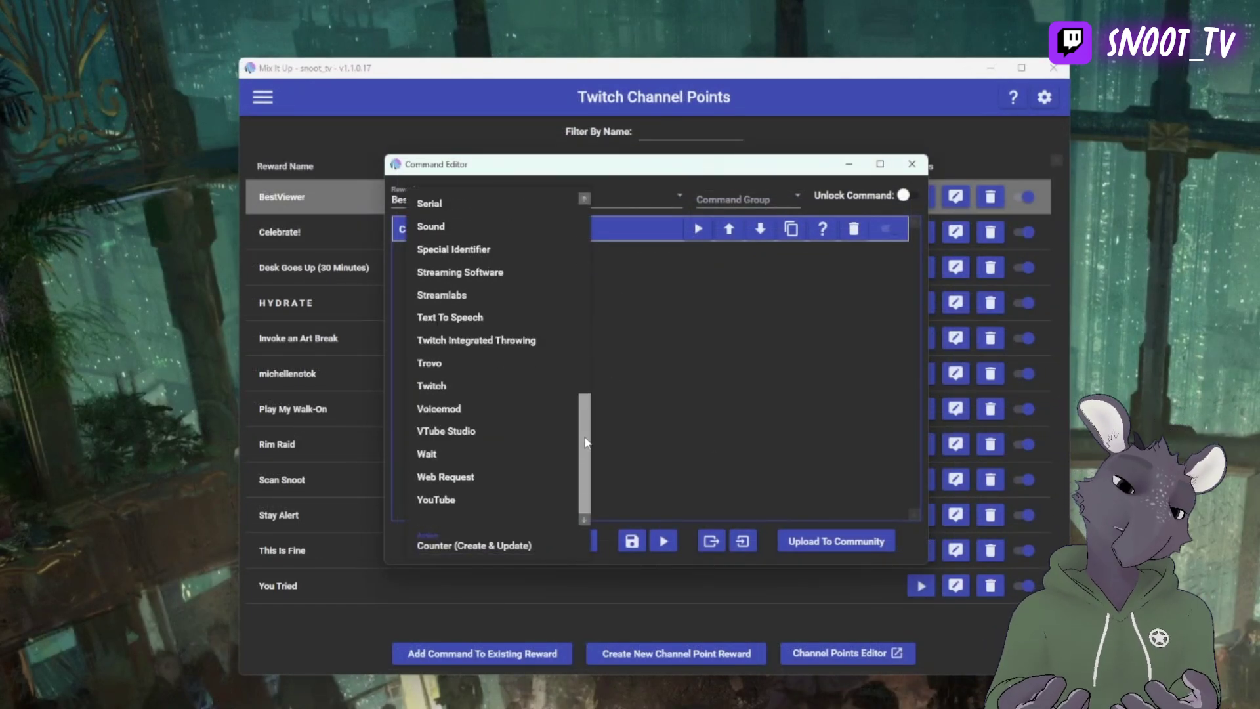
pyautogui.click(459, 385)
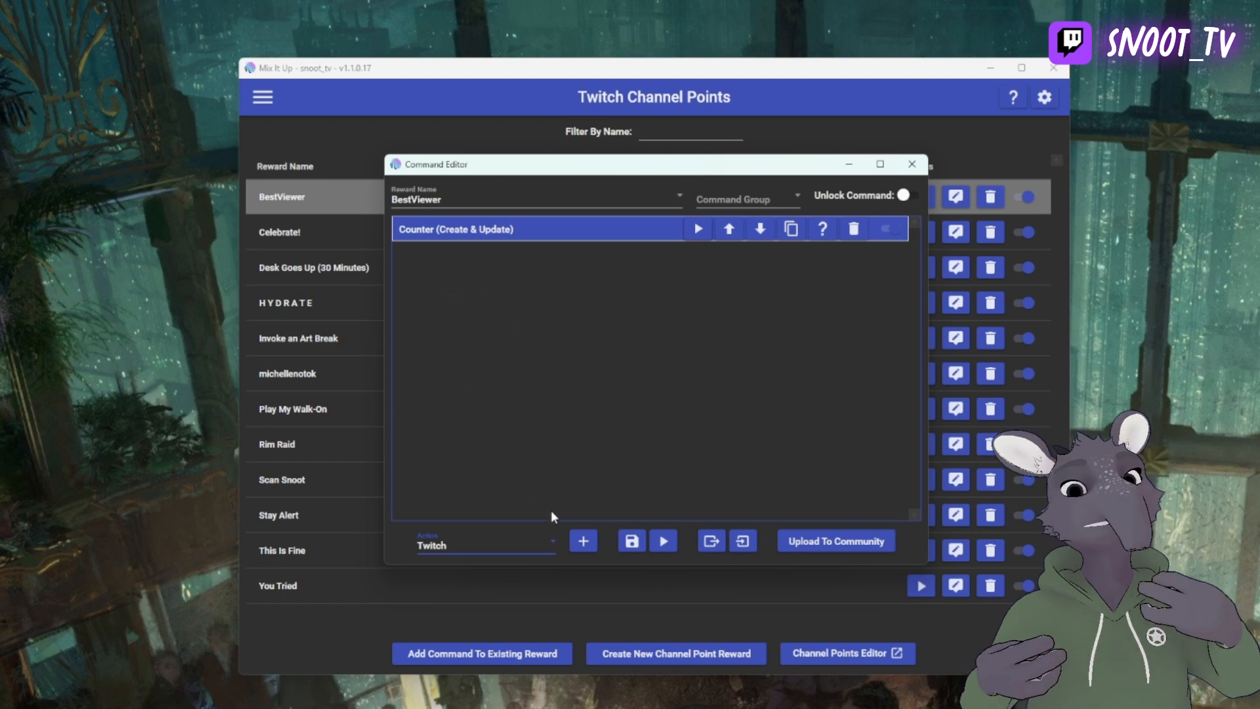
pyautogui.click(582, 541)
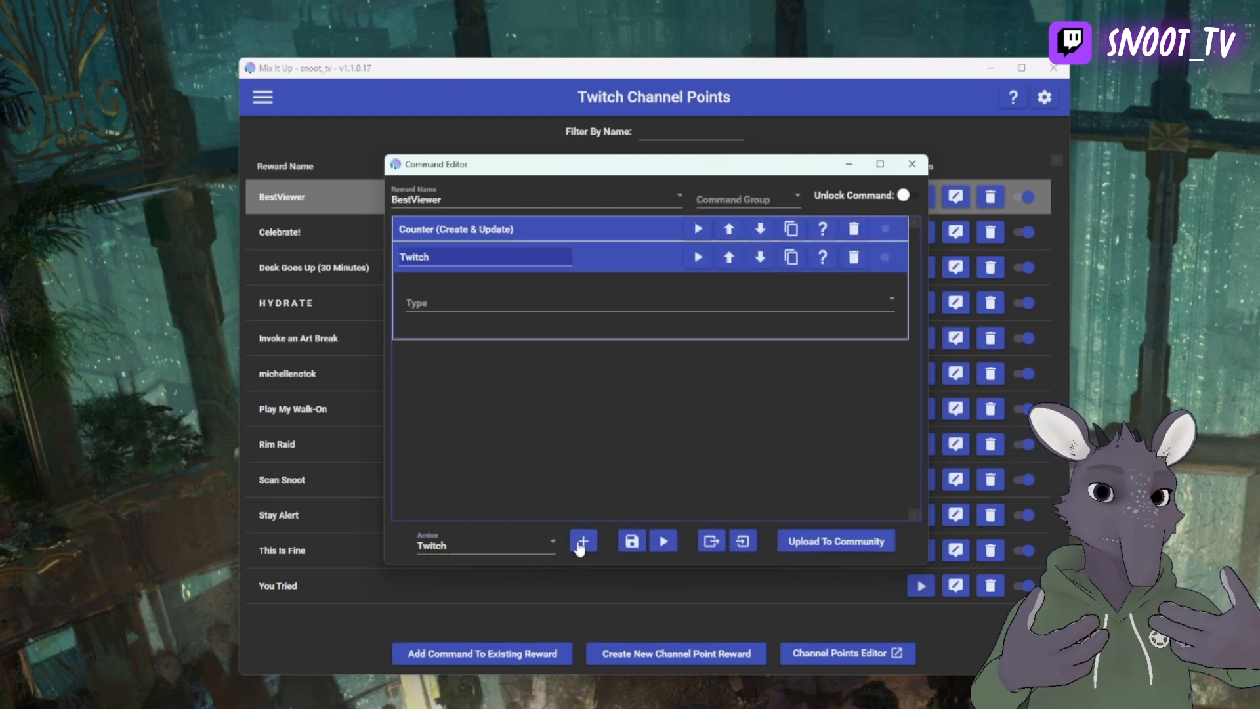
pyautogui.click(486, 303)
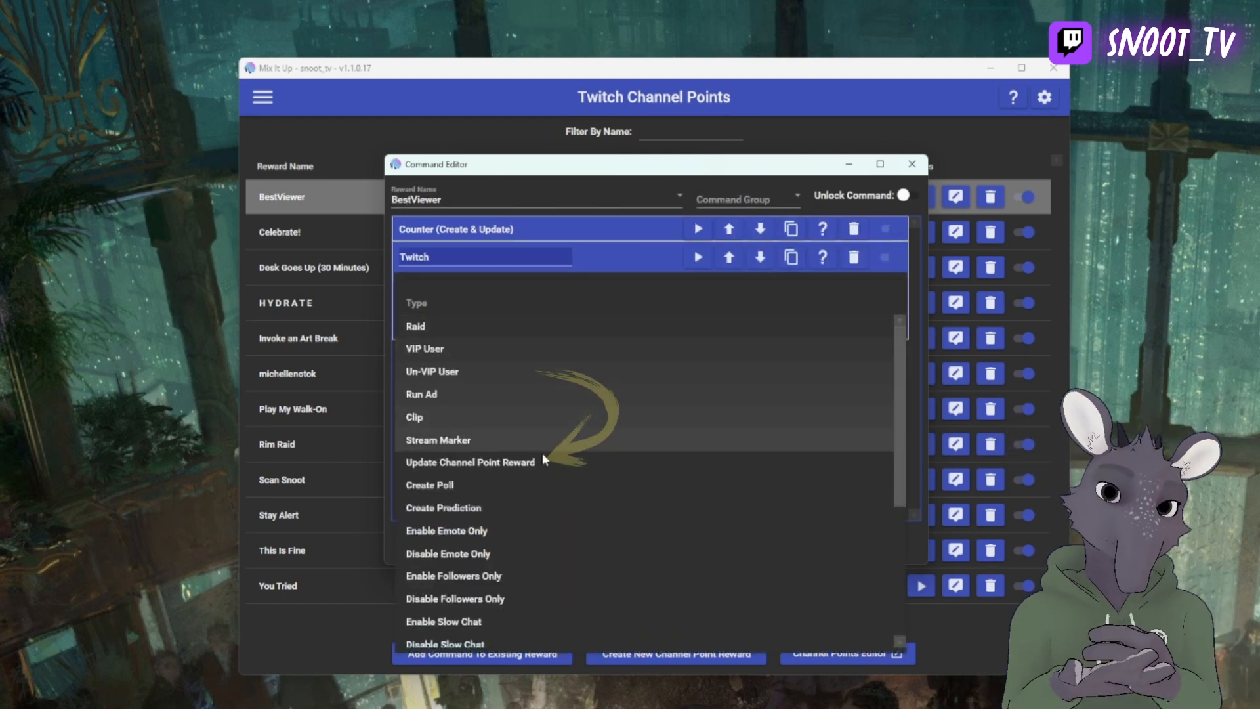
pyautogui.click(480, 463)
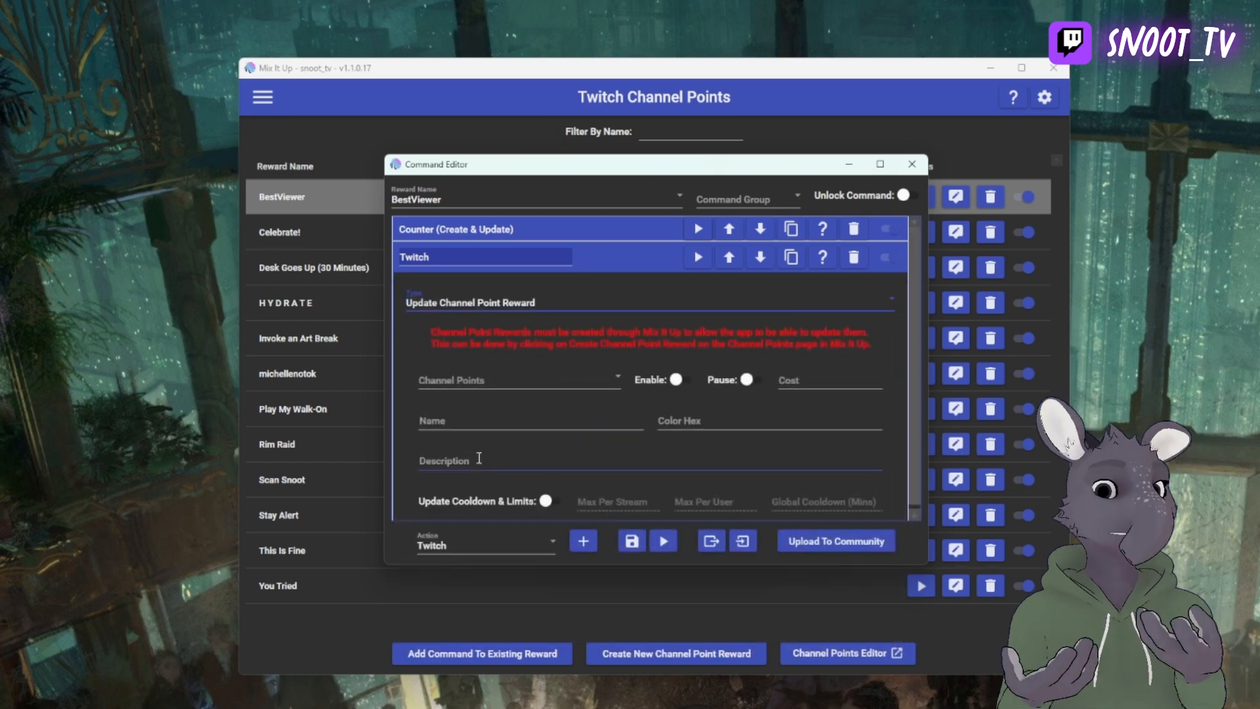
pyautogui.click(494, 379)
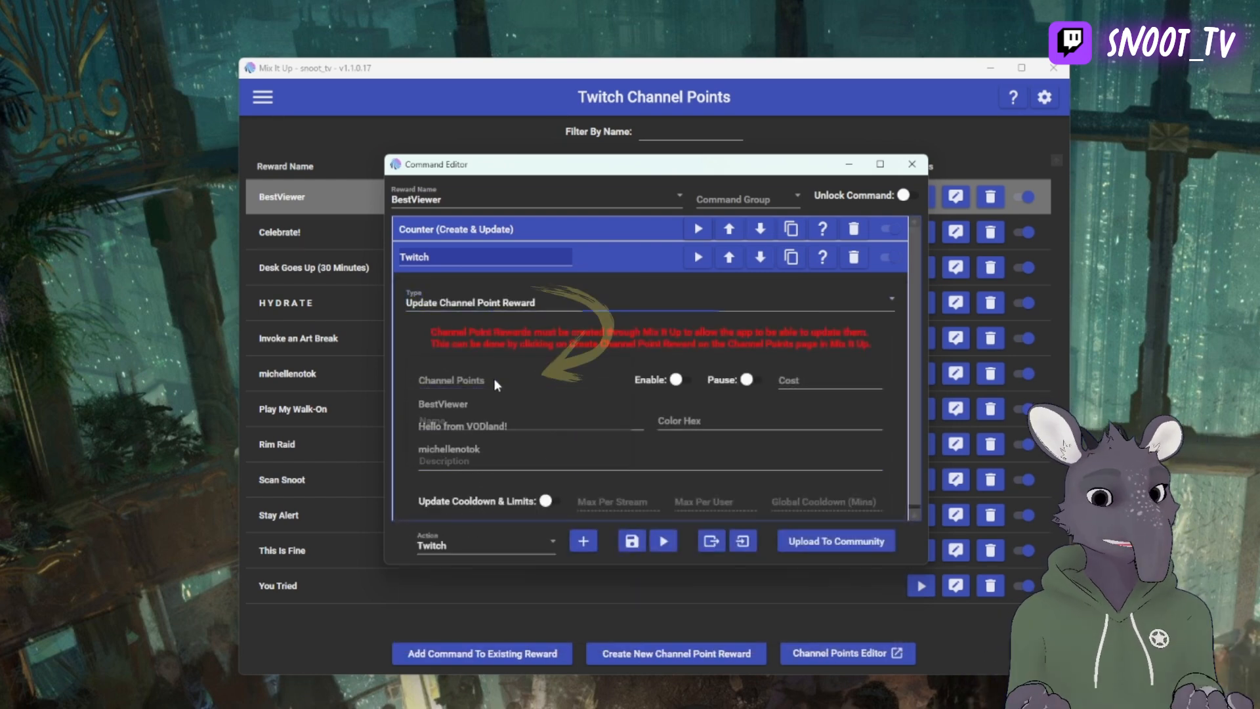
pyautogui.click(485, 405)
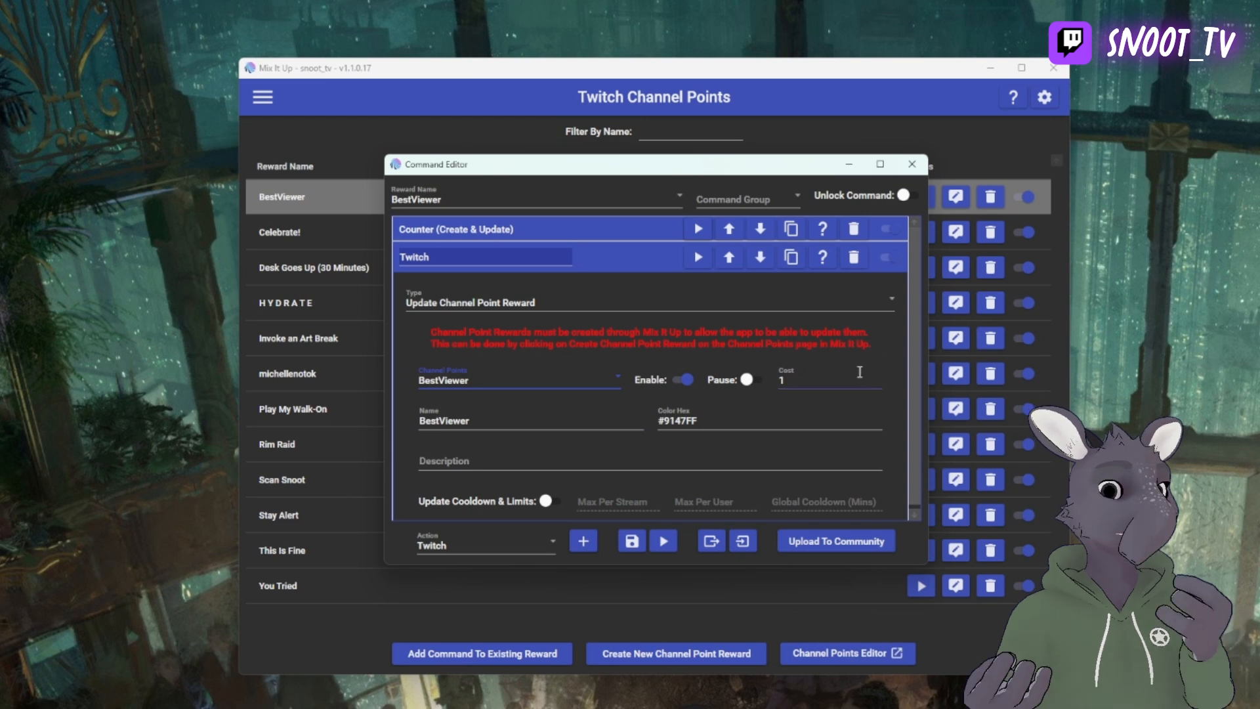
# - Set the reward cost to $BestViewerCounter and its name to $username
pyautogui.moveTo(788, 378); pyautogui.dragTo(770, 379)
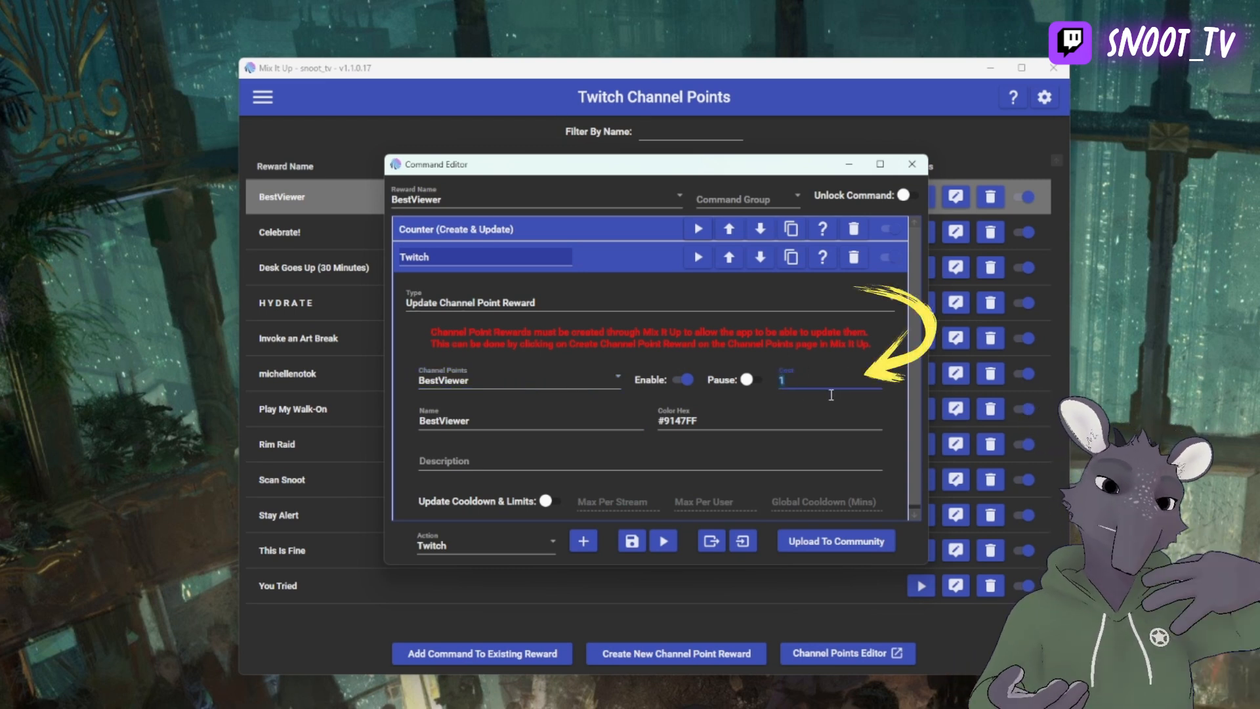
pyautogui.write('Bes')
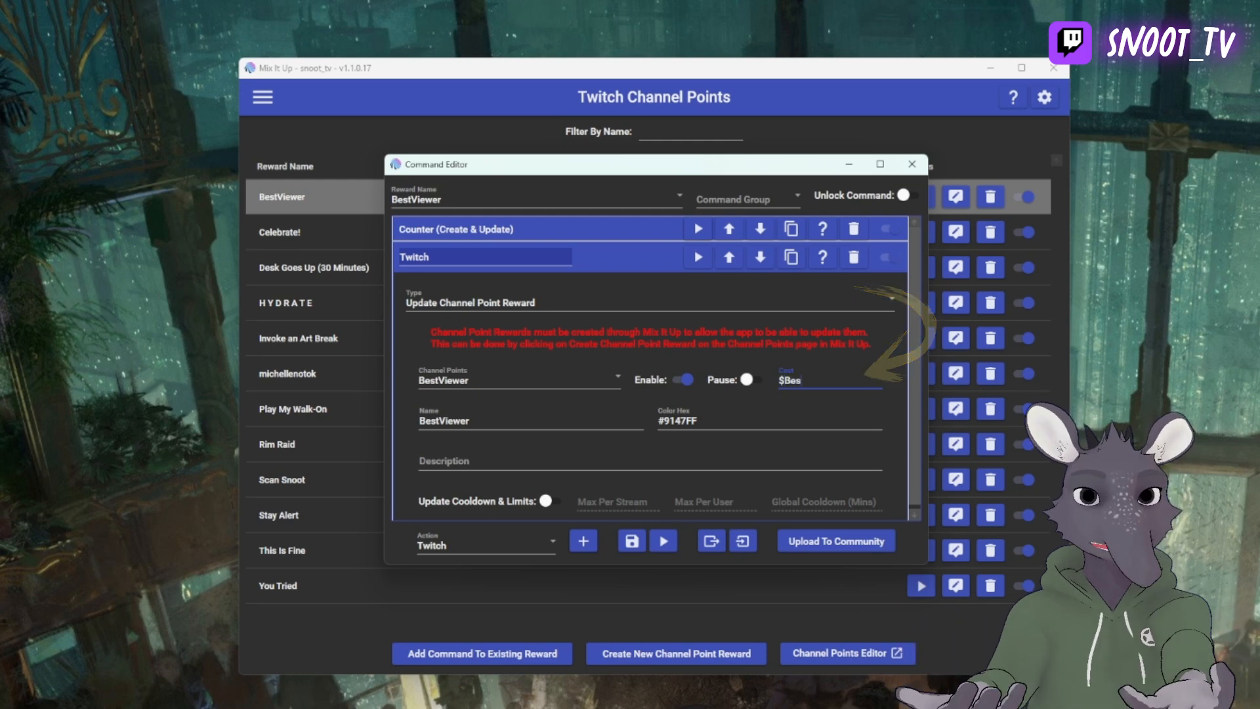
pyautogui.write('tView')
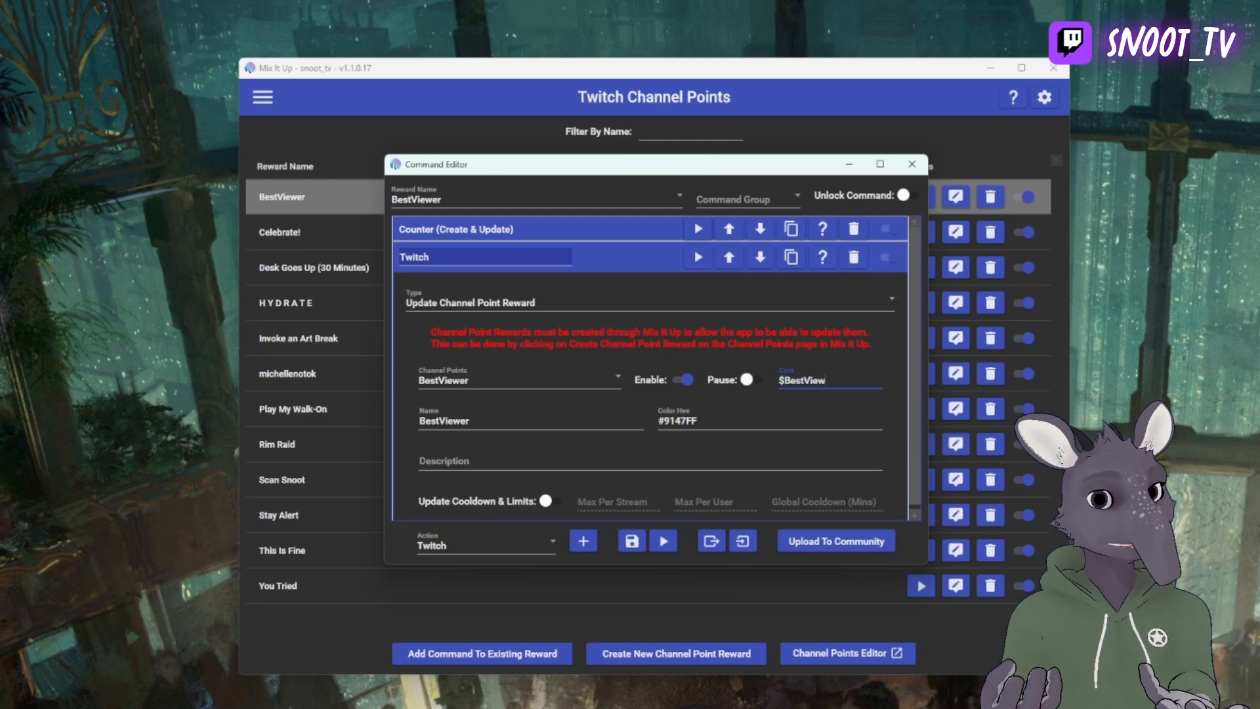
pyautogui.write('erCou')
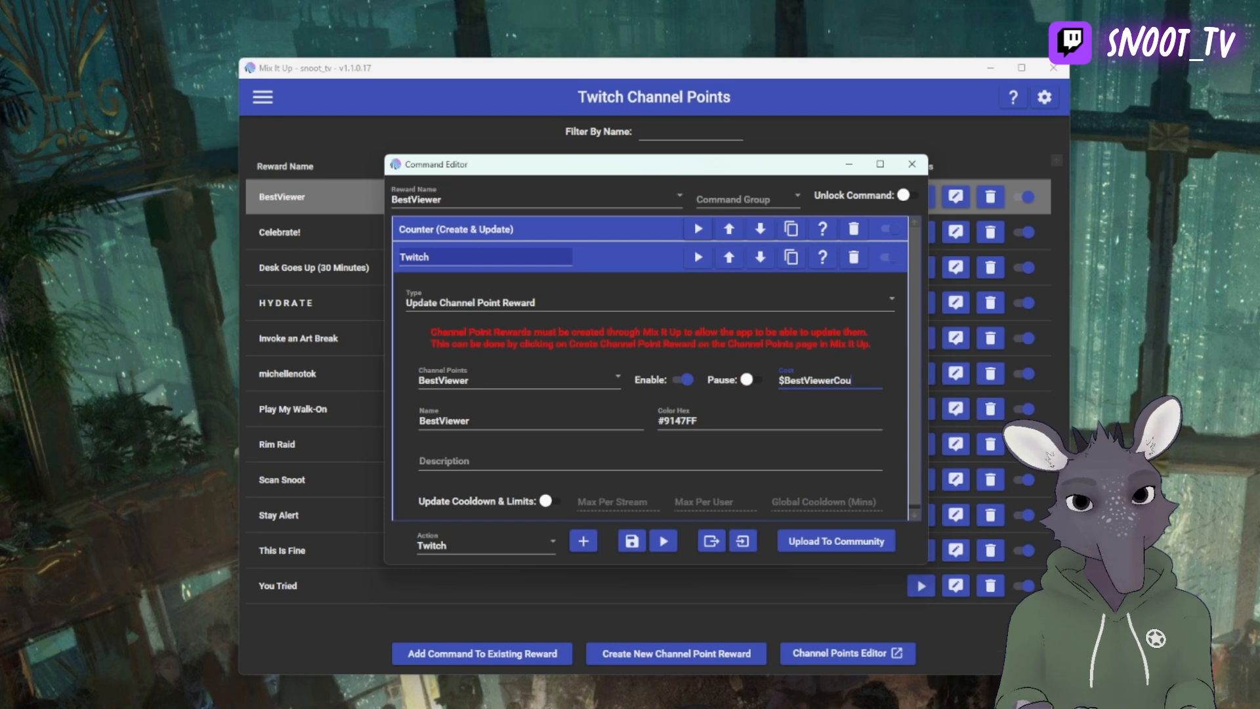
pyautogui.write('nter')
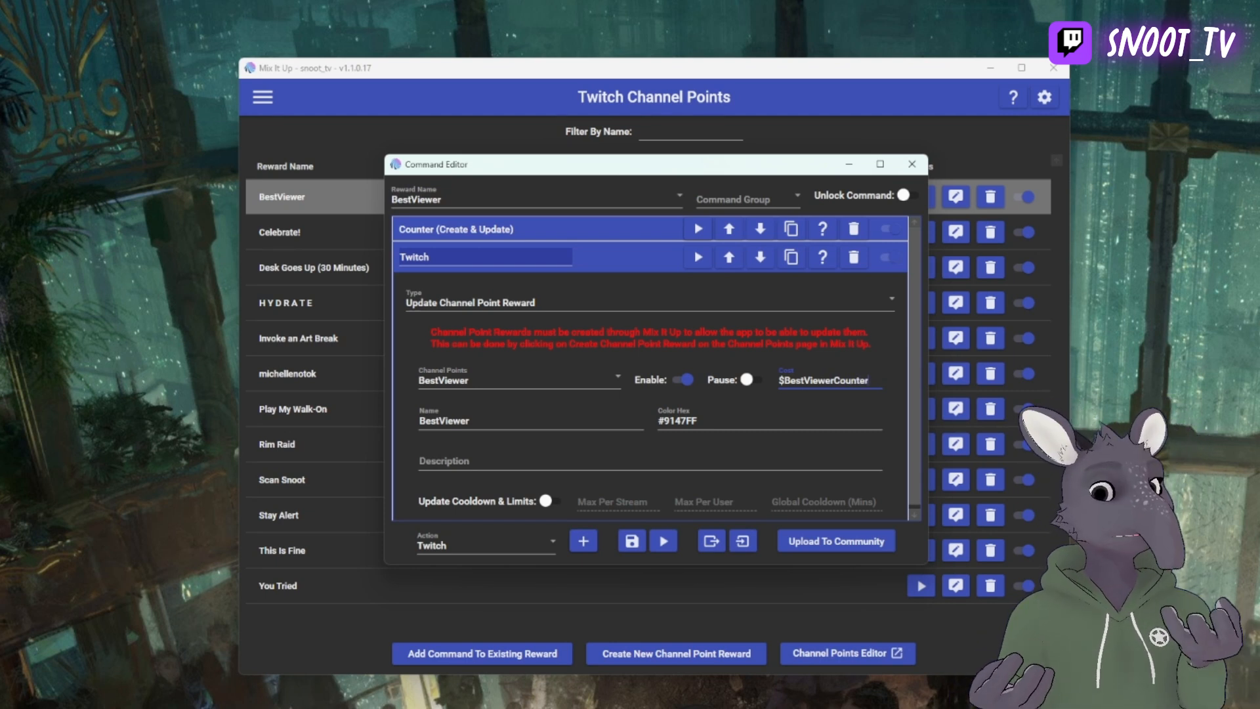
pyautogui.doubleClick(458, 418)
pyautogui.write('$username')
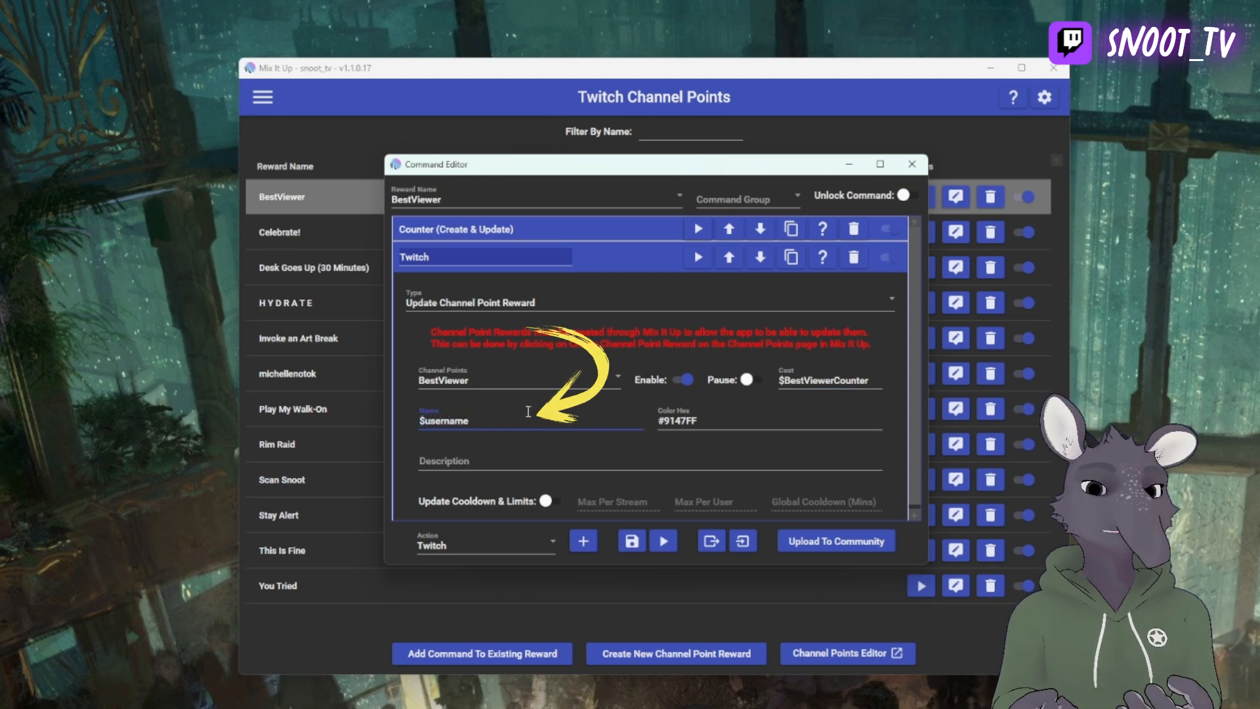
# - Enter the sniping-every-20-minutes description and switch on Update Cooldown & Limits
pyautogui.click(429, 459)
pyautogui.write("Prove that you're the Best Viewer by sniping this reward every 20 minutes!")
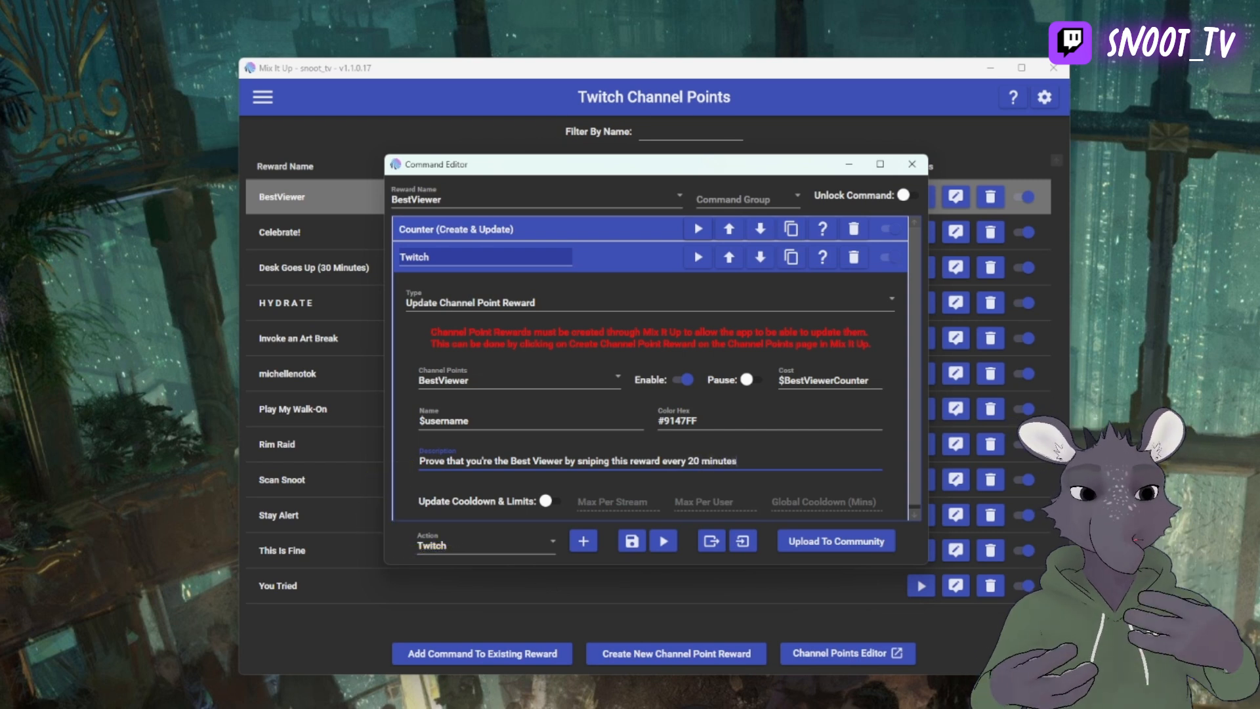
pyautogui.click(552, 502)
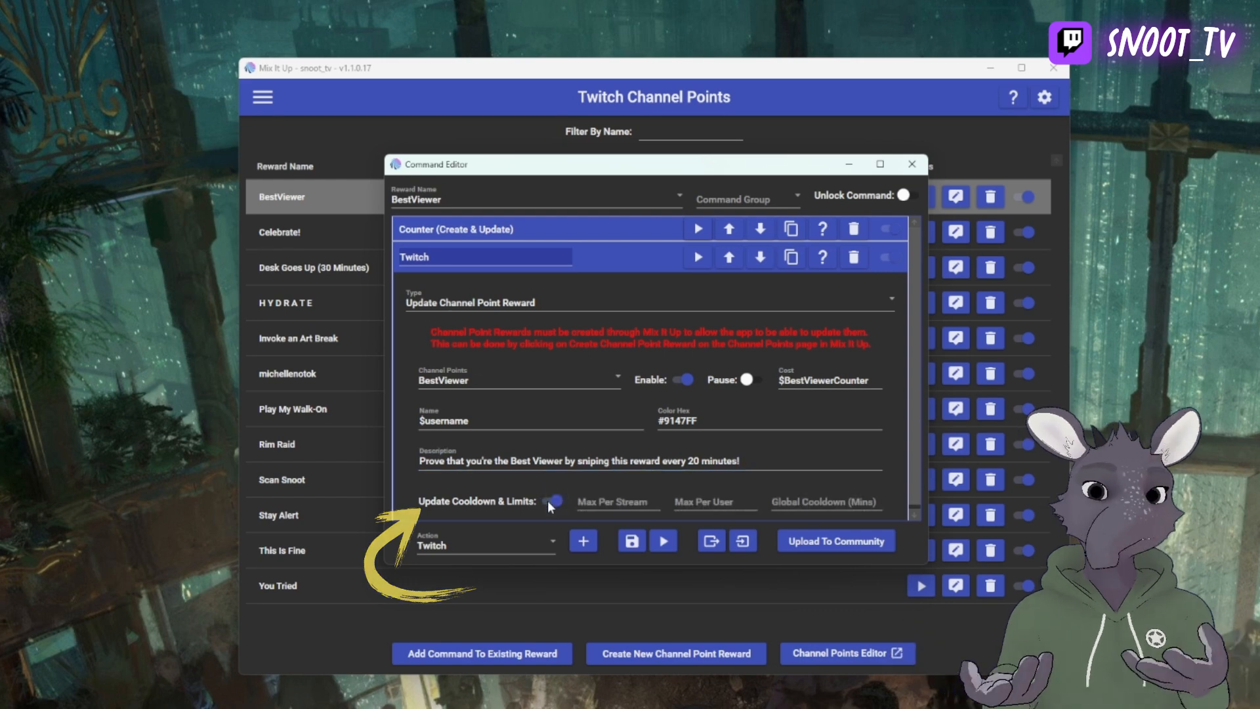